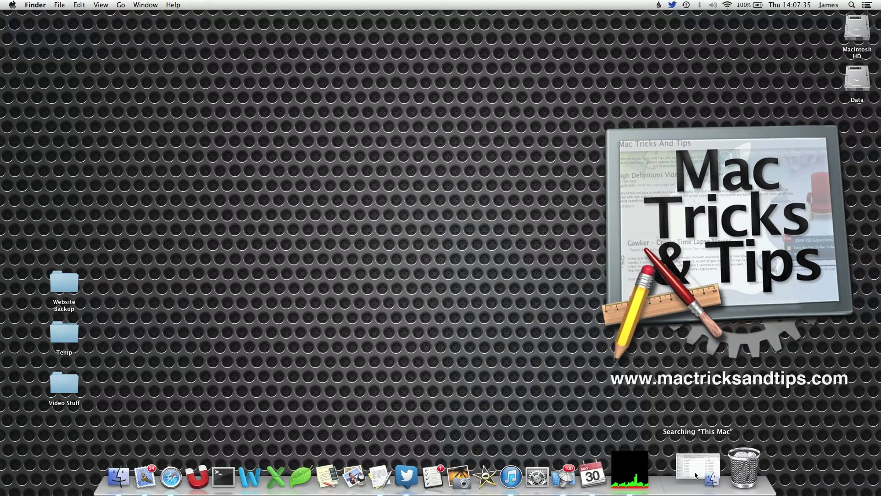
# - Restore the minimized 'com.apple.finder' search window with its 76 results from the Dock
pyautogui.click(692, 474)
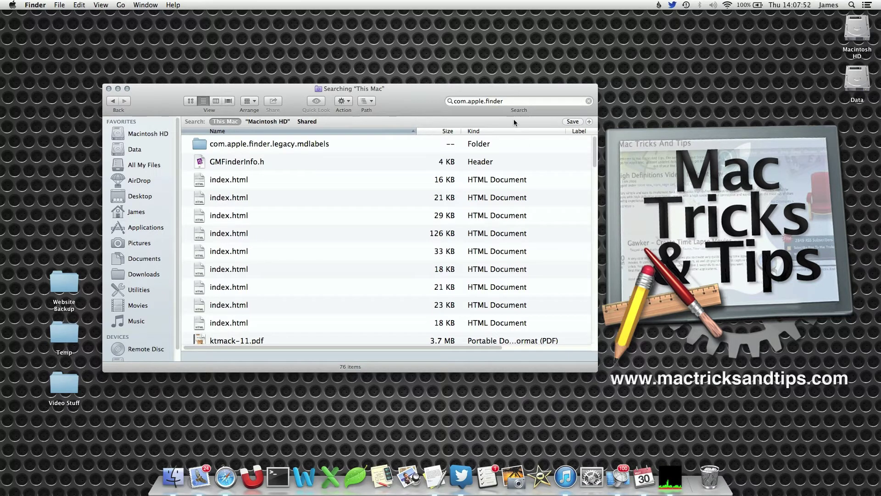
pyautogui.scroll(-1, 413, 172)
pyautogui.scroll(-5, 413, 172)
pyautogui.scroll(-5, 413, 173)
pyautogui.scroll(-5, 412, 173)
pyautogui.scroll(-3, 412, 173)
pyautogui.scroll(5, 412, 173)
pyautogui.scroll(5, 413, 173)
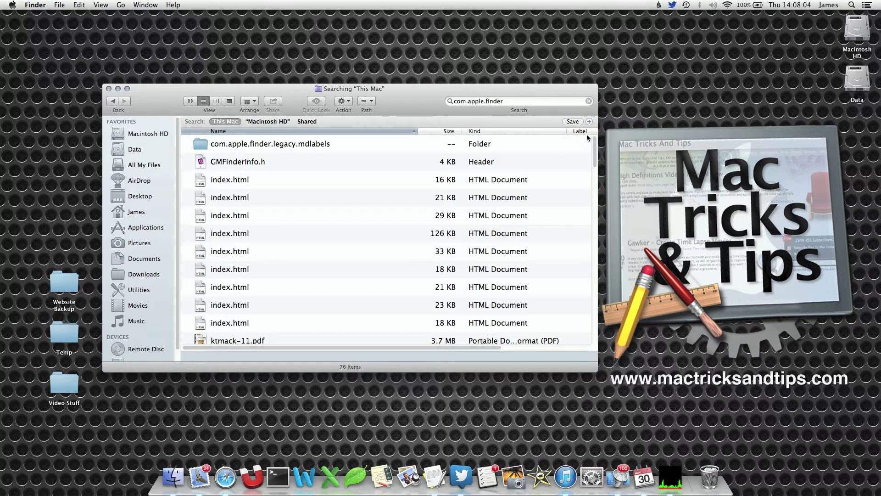
# - Add a 'System files aren't included' criteria row, enabling System files in the attribute menu
pyautogui.click(589, 122)
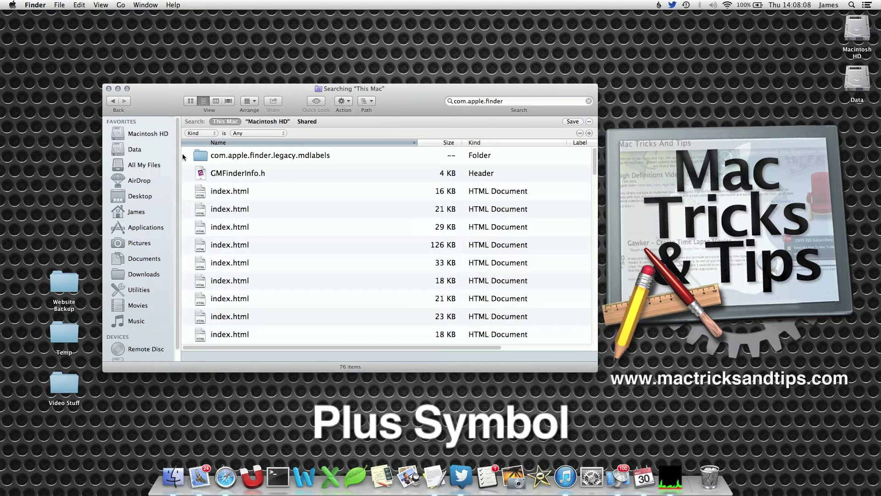
pyautogui.click(200, 133)
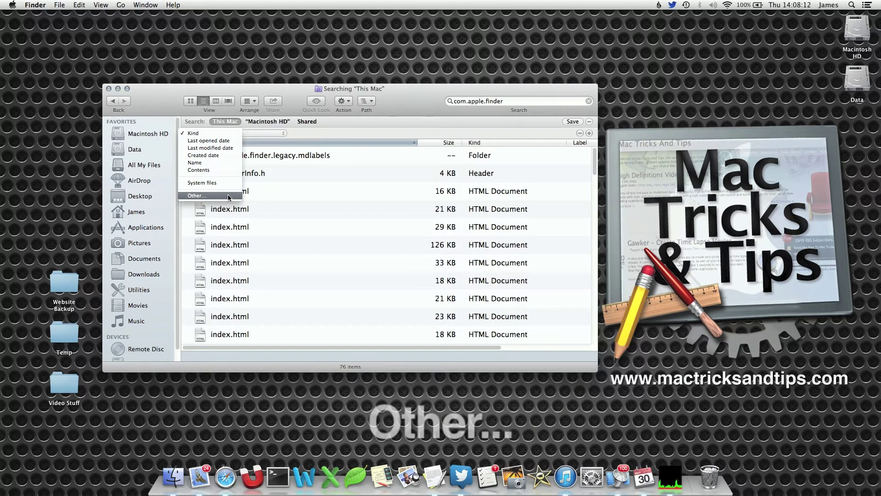
pyautogui.click(197, 195)
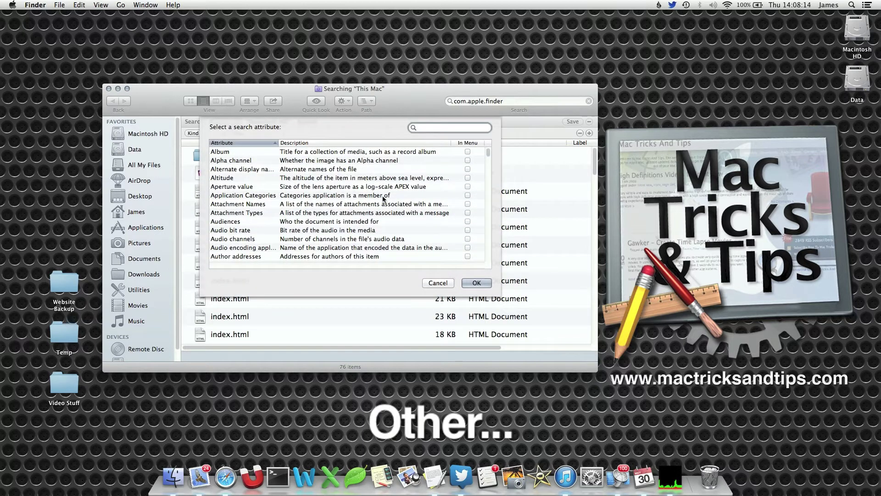
pyautogui.scroll(-10, 384, 199)
pyautogui.scroll(-10, 383, 199)
pyautogui.scroll(-10, 383, 199)
pyautogui.scroll(10, 384, 199)
pyautogui.scroll(10, 384, 199)
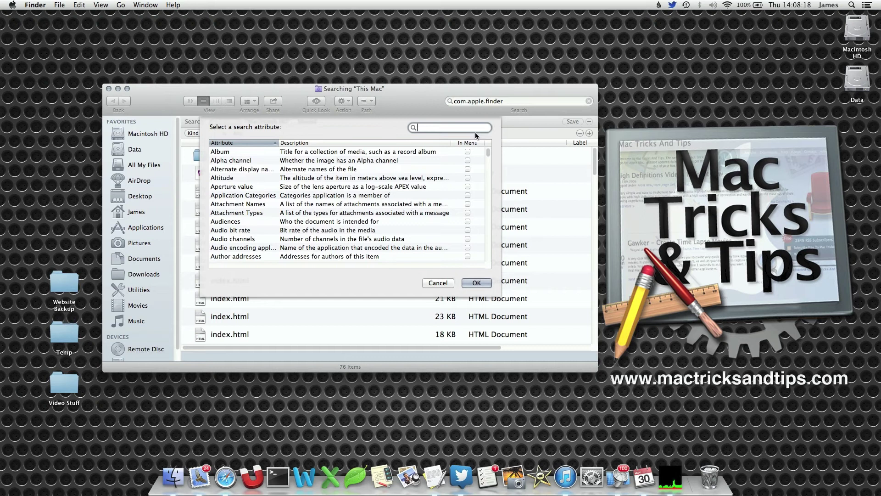
pyautogui.write('syst')
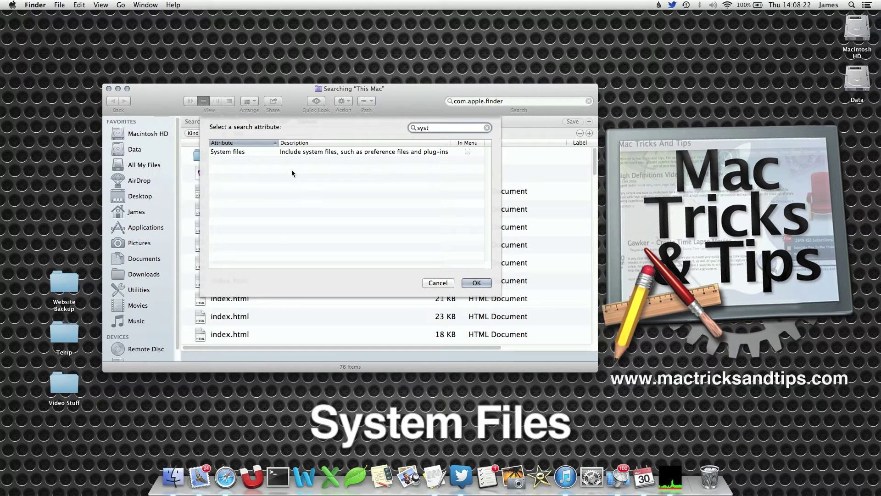
pyautogui.click(233, 153)
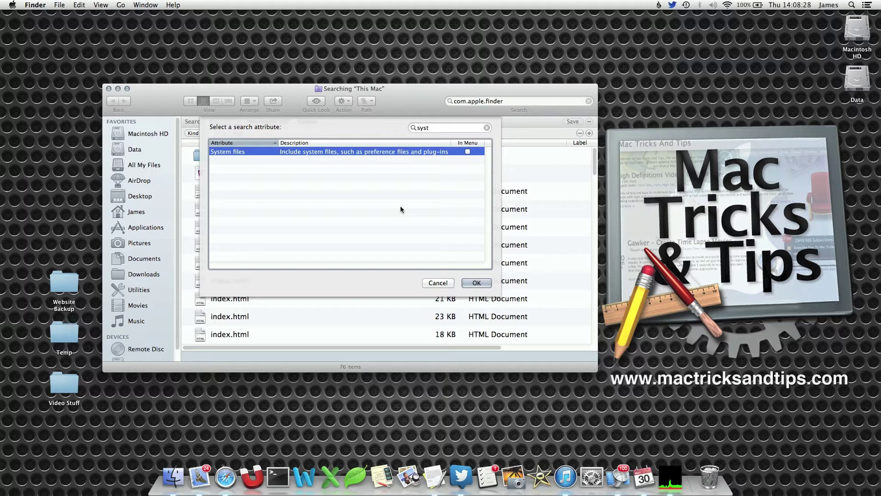
pyautogui.click(467, 151)
pyautogui.click(483, 283)
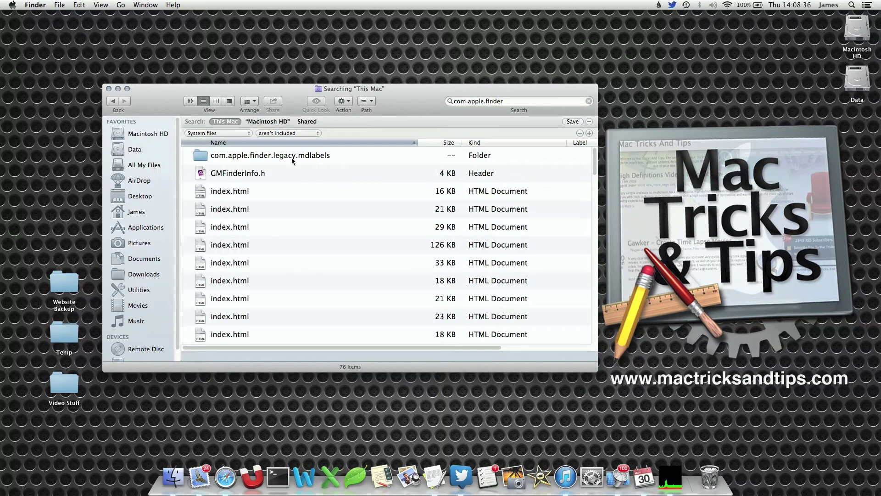
# - Include system files, expanding results to 243, and select the com.apple.finder.plist results
pyautogui.click(283, 132)
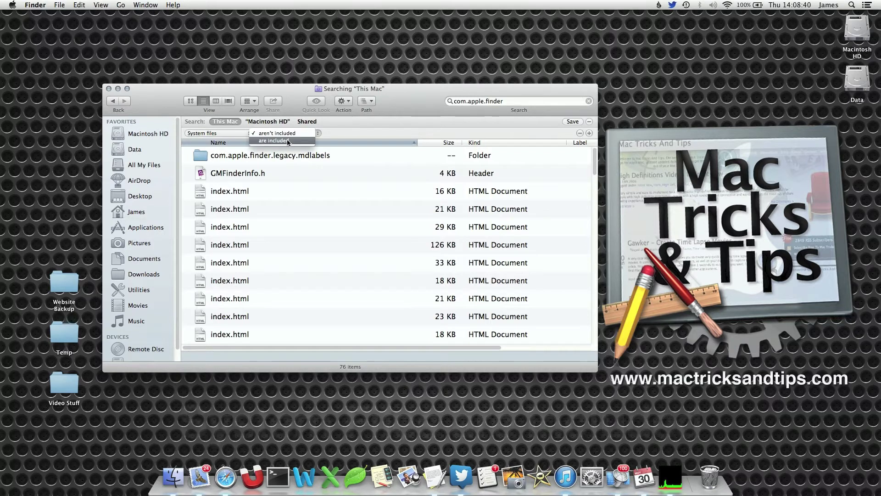
pyautogui.click(287, 140)
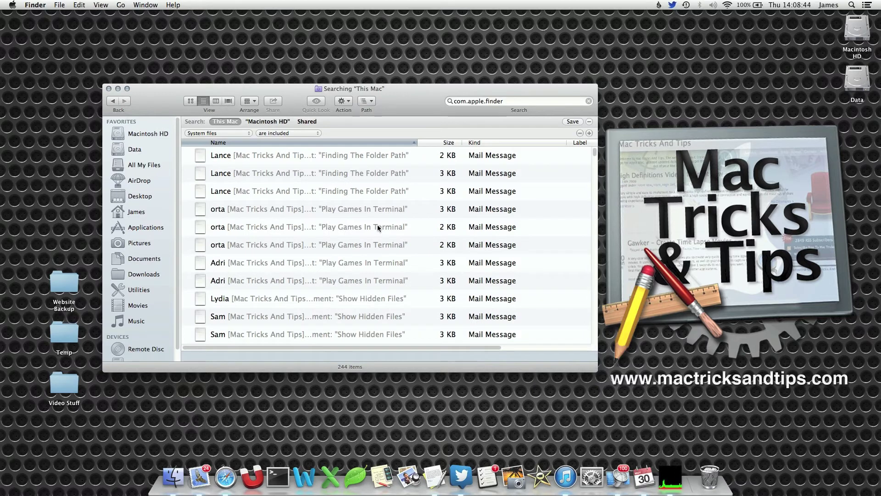
pyautogui.scroll(-5, 377, 224)
pyautogui.scroll(-5, 377, 224)
pyautogui.scroll(-5, 378, 224)
pyautogui.scroll(-5, 377, 224)
pyautogui.scroll(3, 378, 225)
pyautogui.scroll(3, 378, 225)
pyautogui.scroll(2, 378, 225)
pyautogui.click(317, 218)
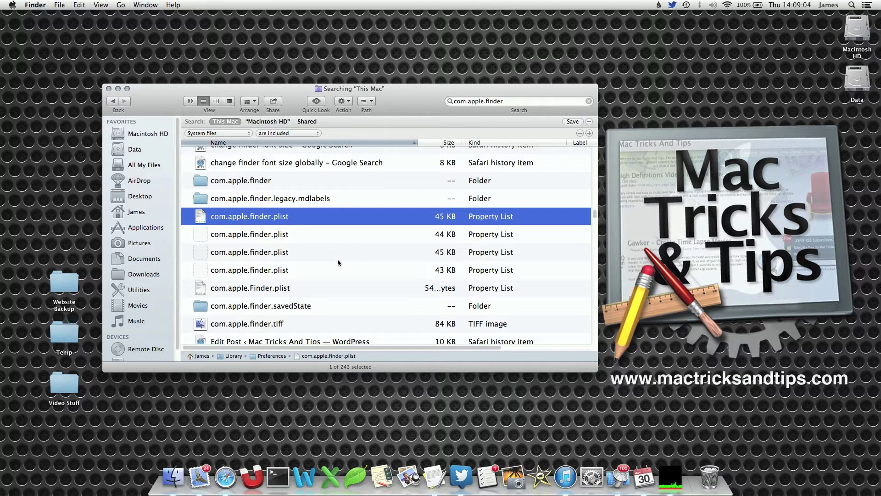
pyautogui.click(310, 288)
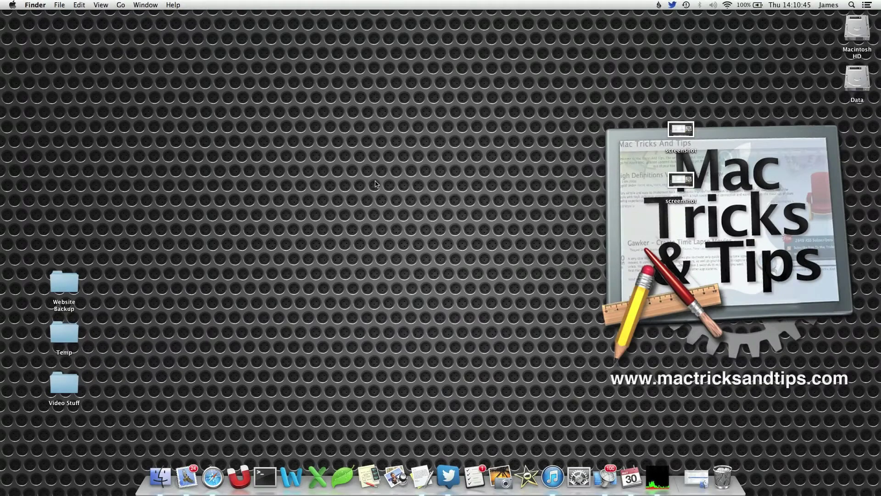
# - Restore the Finder window showing the 'screenshot' search with 4,094 results
pyautogui.click(699, 469)
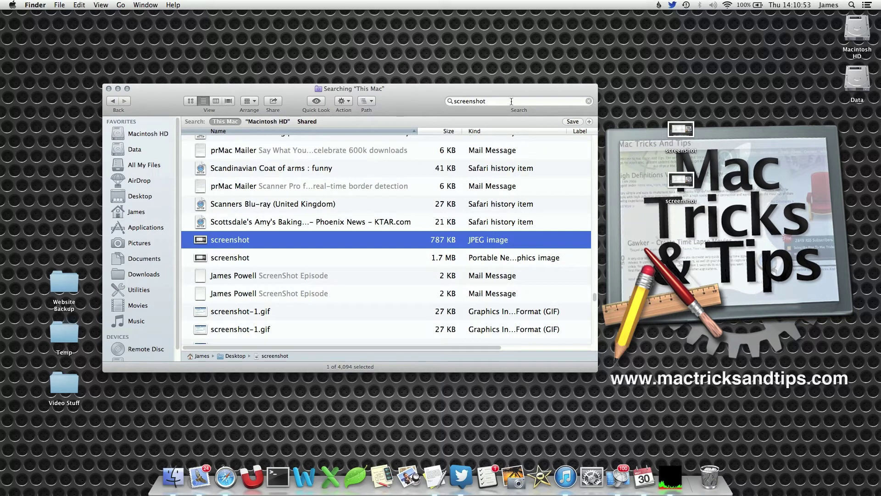
pyautogui.scroll(-10, 444, 245)
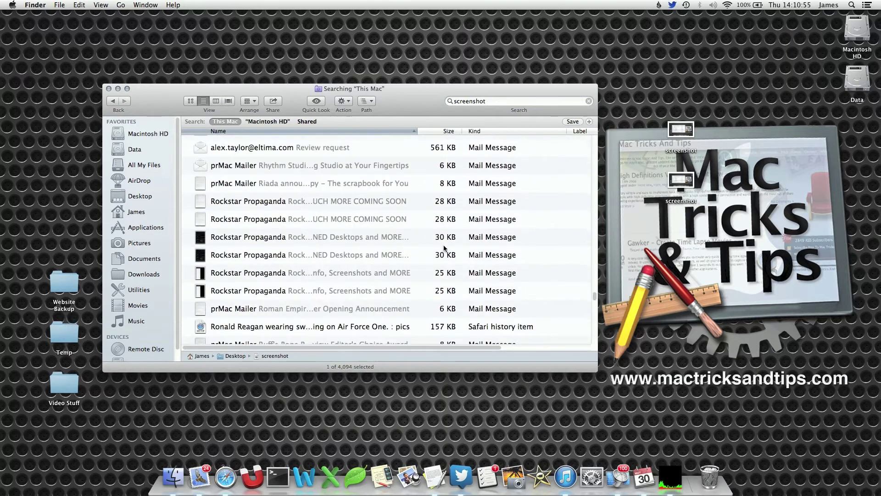
pyautogui.scroll(-10, 443, 244)
pyautogui.scroll(-10, 444, 247)
pyautogui.scroll(5, 444, 248)
pyautogui.scroll(-5, 444, 248)
pyautogui.scroll(10, 444, 248)
pyautogui.scroll(5, 444, 248)
pyautogui.scroll(3, 444, 249)
pyautogui.scroll(1, 444, 248)
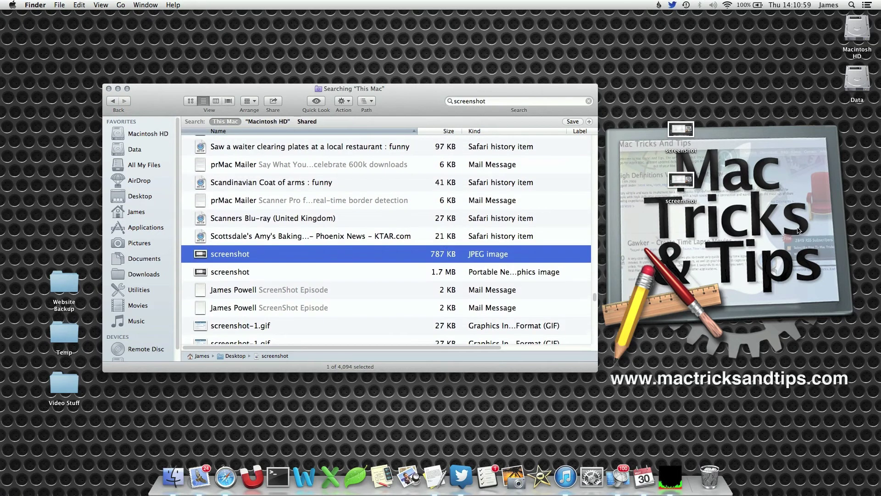
pyautogui.click(727, 169)
pyautogui.click(533, 91)
pyautogui.scroll(-2, 523, 186)
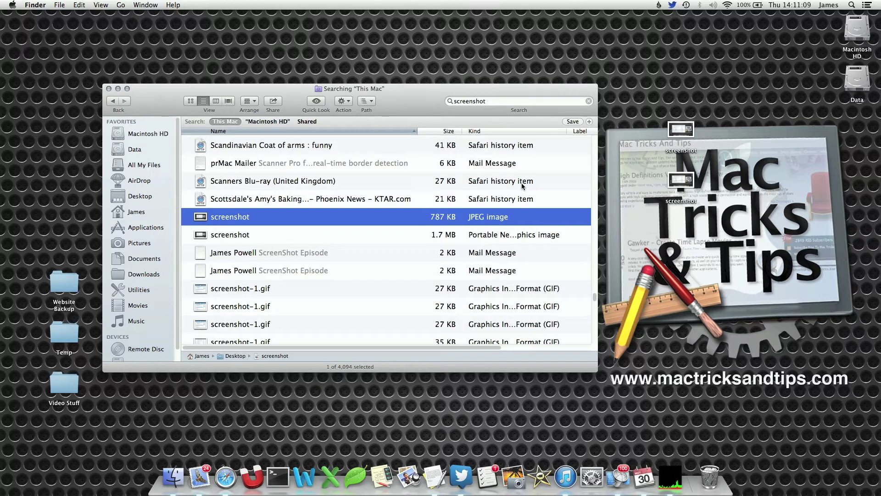
# - Add a Kind is Image criteria row and narrow it to PNG, leaving 231 results
pyautogui.click(590, 122)
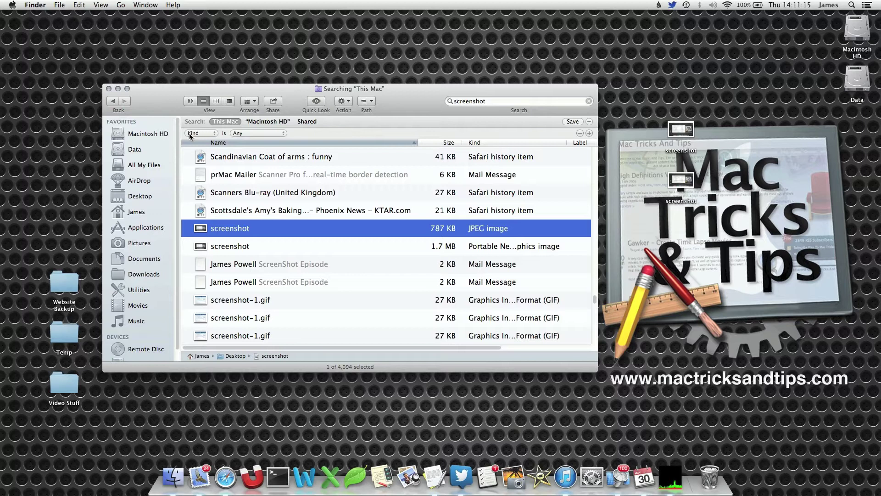
pyautogui.click(257, 131)
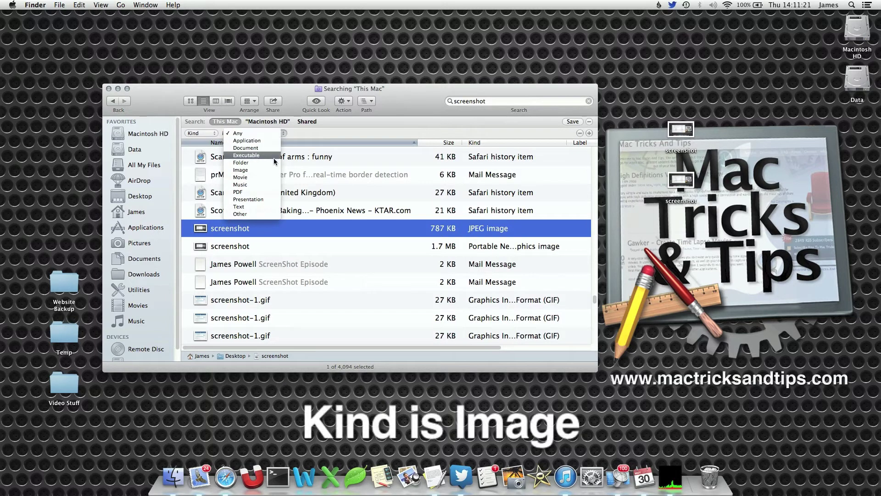
pyautogui.click(264, 170)
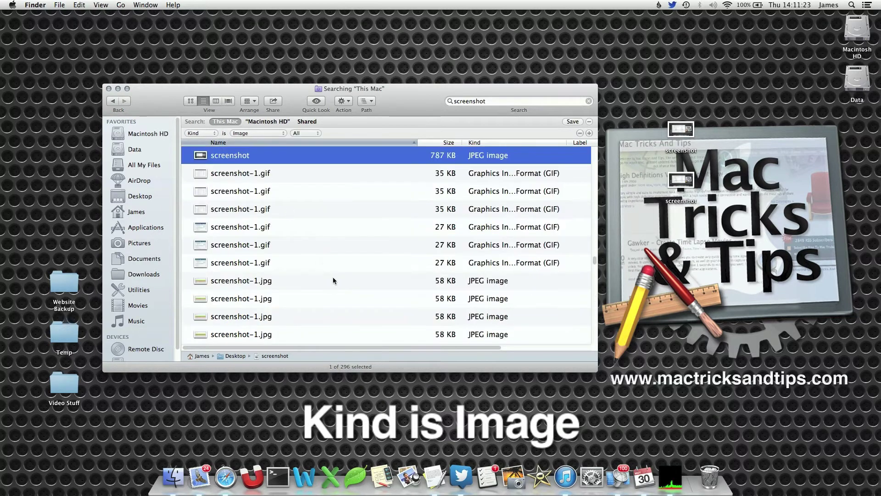
pyautogui.scroll(5, 332, 276)
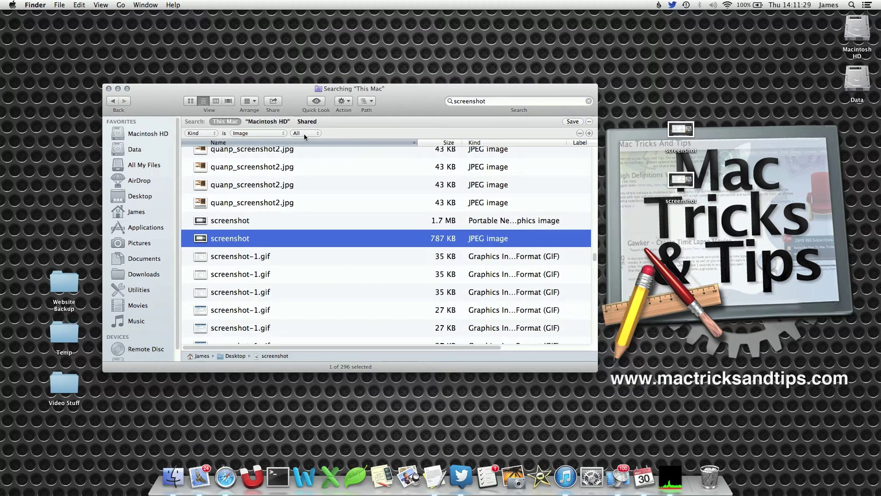
pyautogui.click(260, 222)
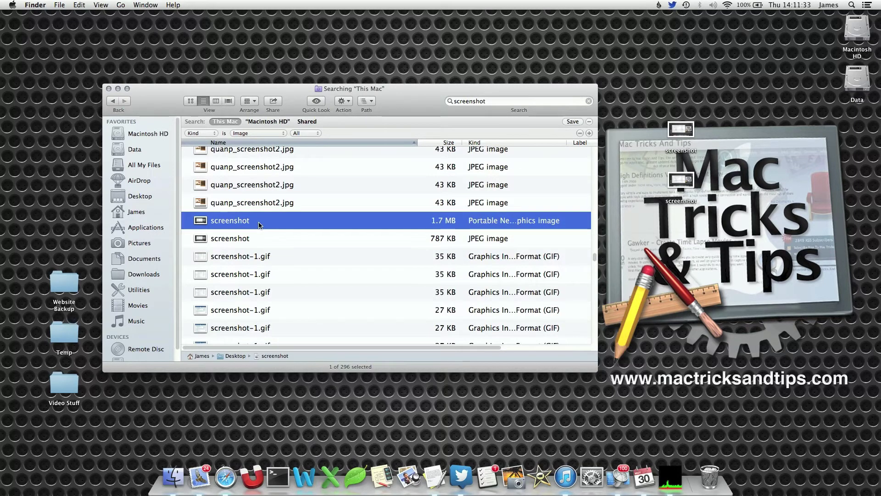
pyautogui.press('Down')
pyautogui.press('Down')
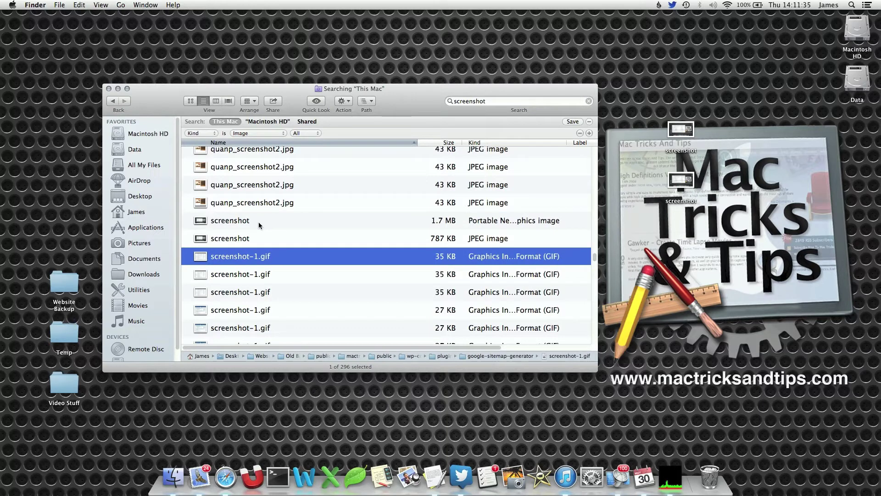
pyautogui.click(310, 132)
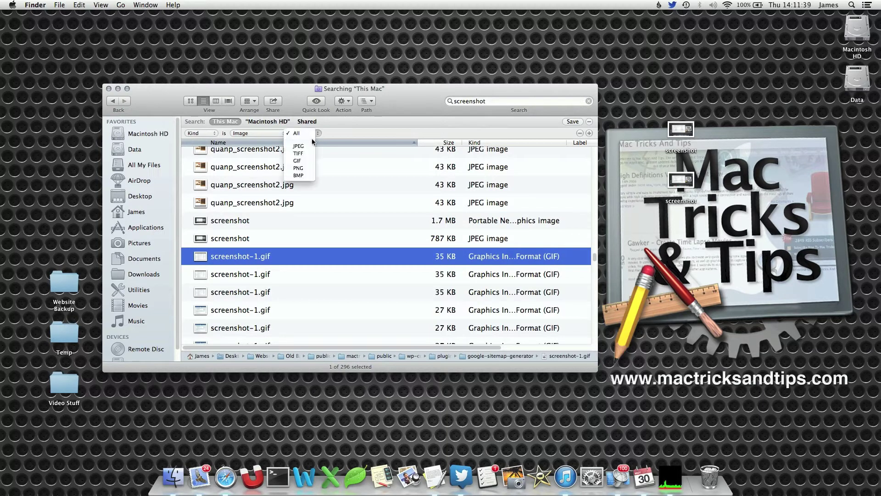
pyautogui.click(305, 167)
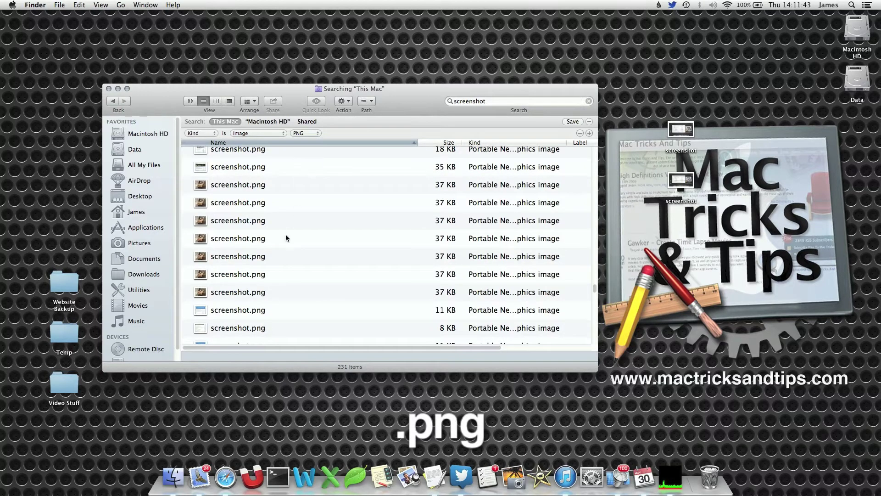
pyautogui.scroll(3, 286, 234)
pyautogui.scroll(-5, 286, 234)
pyautogui.scroll(-5, 286, 234)
pyautogui.scroll(-5, 286, 234)
pyautogui.scroll(5, 286, 234)
pyautogui.scroll(5, 286, 234)
pyautogui.scroll(5, 286, 235)
pyautogui.scroll(3, 286, 234)
pyautogui.scroll(4, 286, 234)
pyautogui.scroll(4, 286, 234)
pyautogui.scroll(4, 286, 234)
pyautogui.scroll(4, 286, 234)
pyautogui.scroll(5, 286, 234)
pyautogui.scroll(3, 286, 235)
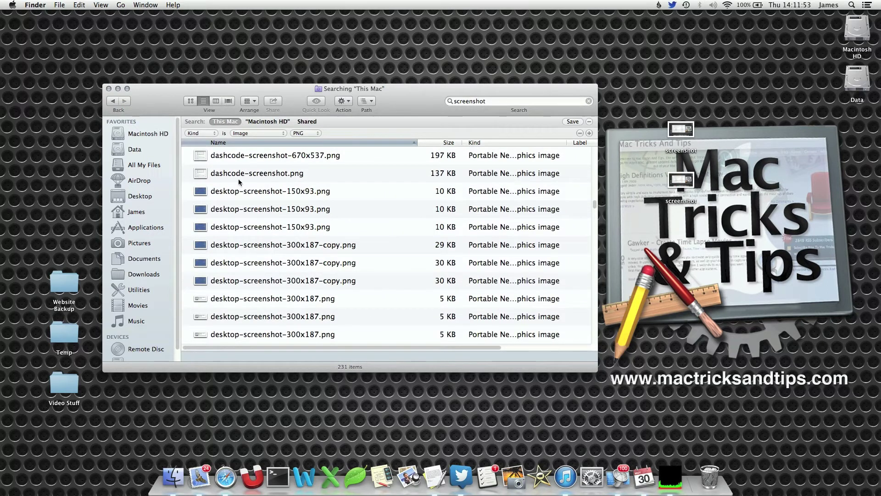
pyautogui.click(253, 133)
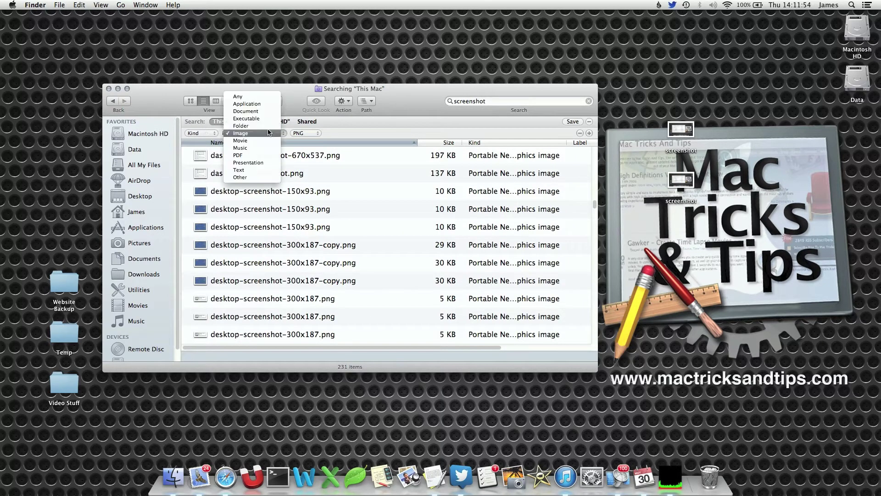
# - Set the Kind criterion back to Any, leaving a fresh empty Macintosh HD search
pyautogui.click(250, 96)
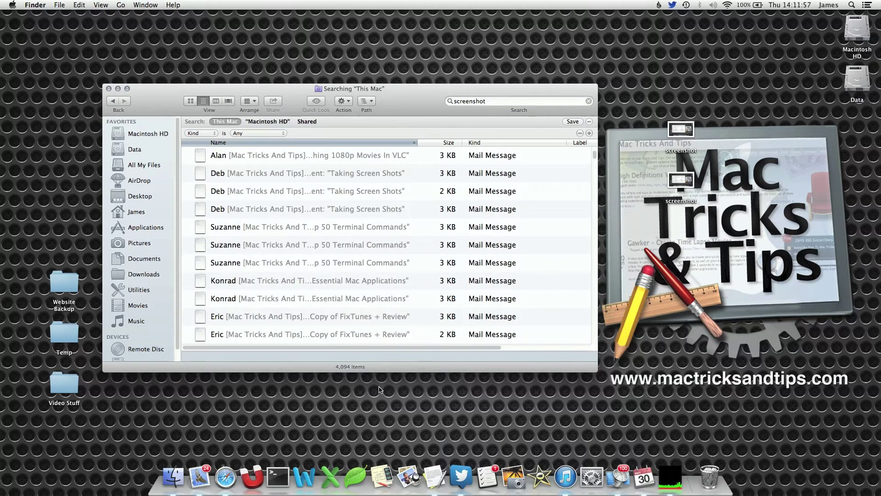
pyautogui.scroll(-5, 342, 212)
pyautogui.scroll(-5, 342, 211)
pyautogui.scroll(6, 343, 211)
pyautogui.scroll(-5, 342, 211)
pyautogui.scroll(-3, 342, 211)
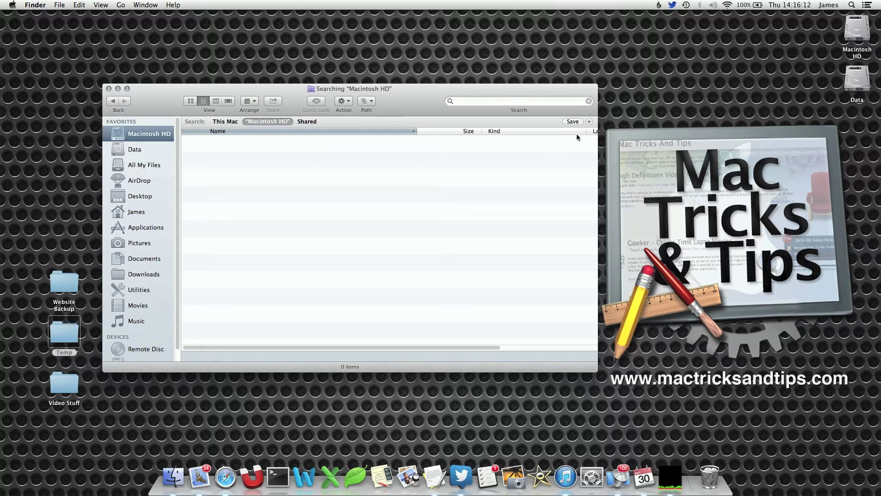
# - Add a criteria row and choose File Size from the full attribute list
pyautogui.click(590, 122)
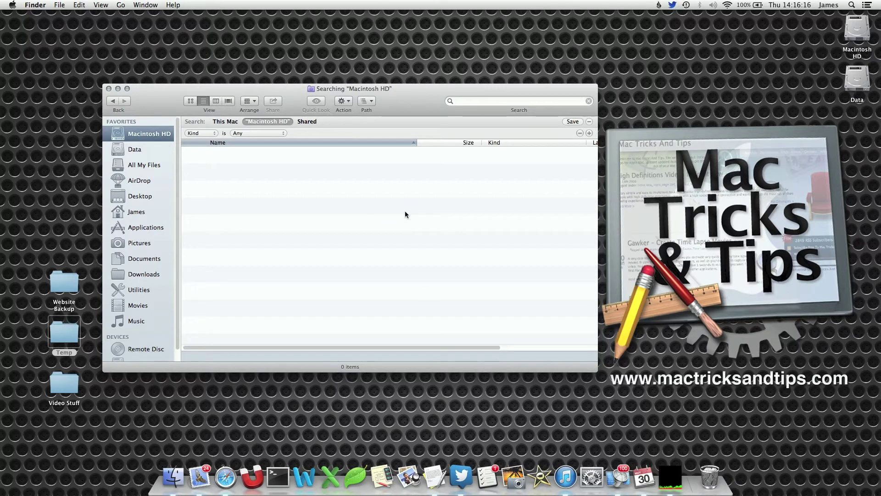
pyautogui.click(201, 133)
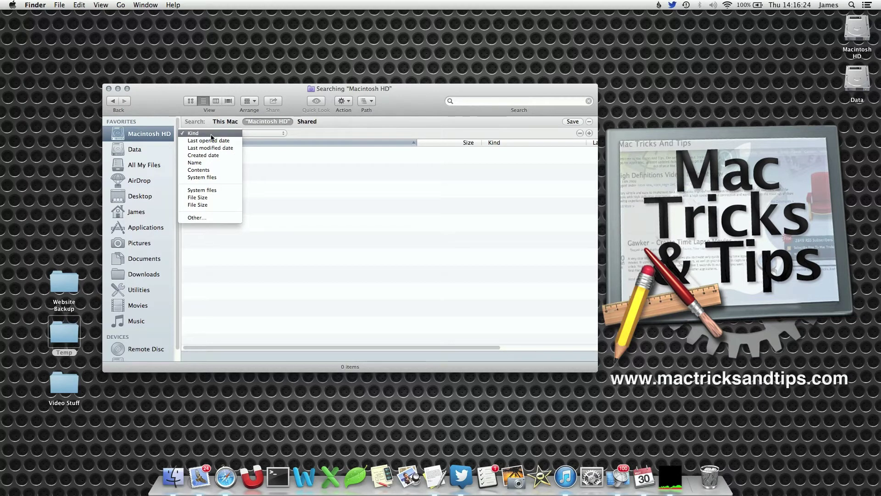
pyautogui.click(206, 219)
pyautogui.write('size')
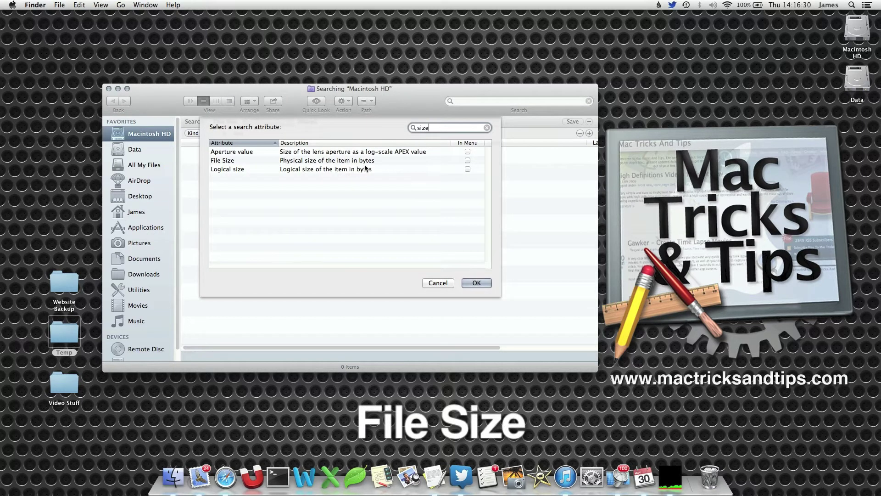
pyautogui.click(366, 163)
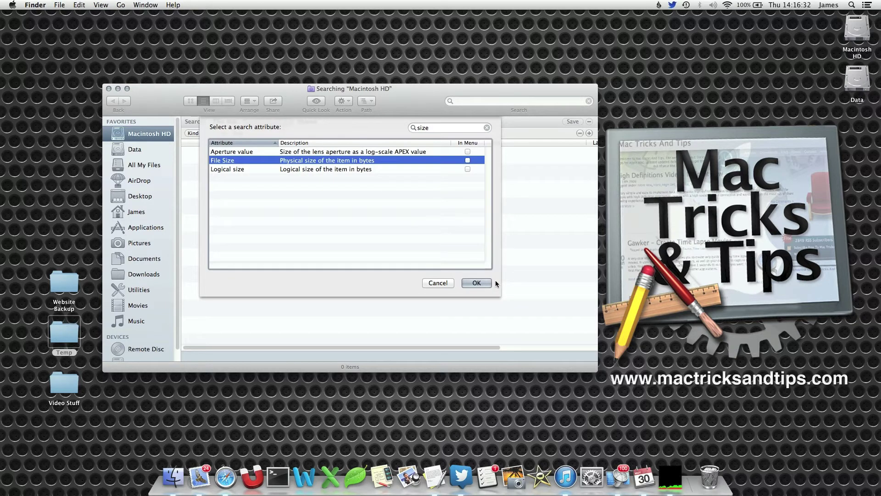
pyautogui.click(481, 282)
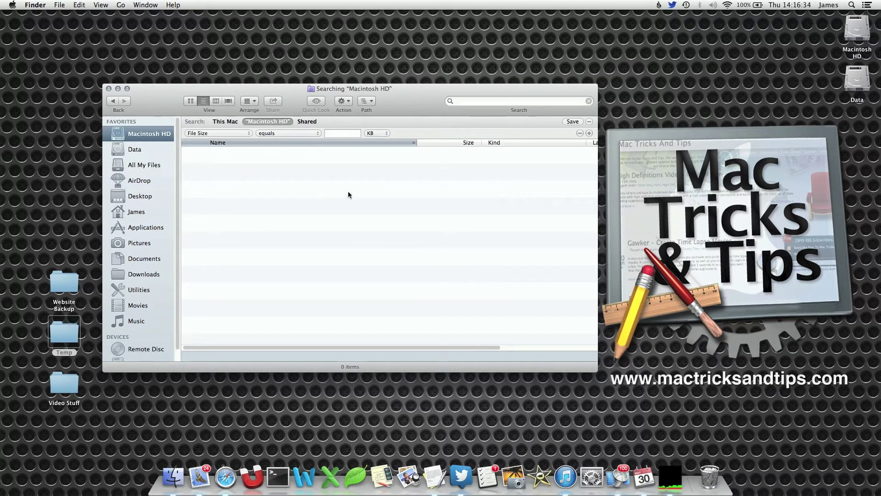
# - Filter for File Size is greater than 1 GB
pyautogui.click(300, 133)
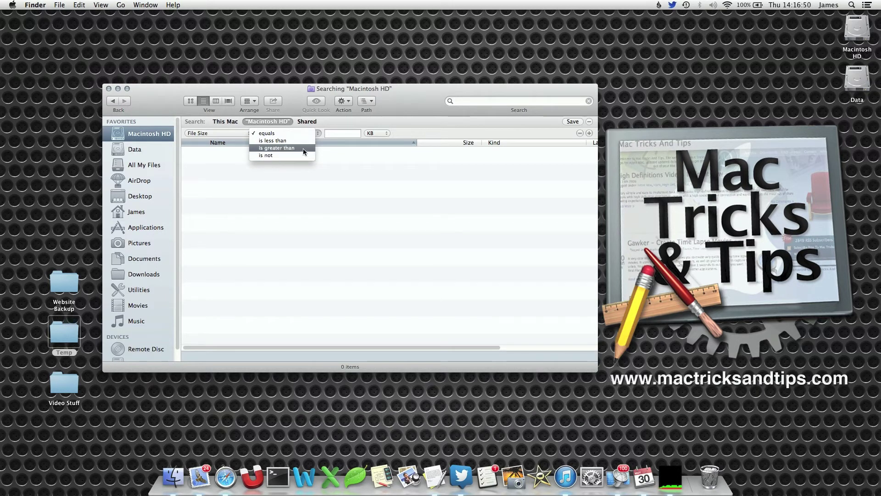
pyautogui.click(303, 148)
pyautogui.click(343, 132)
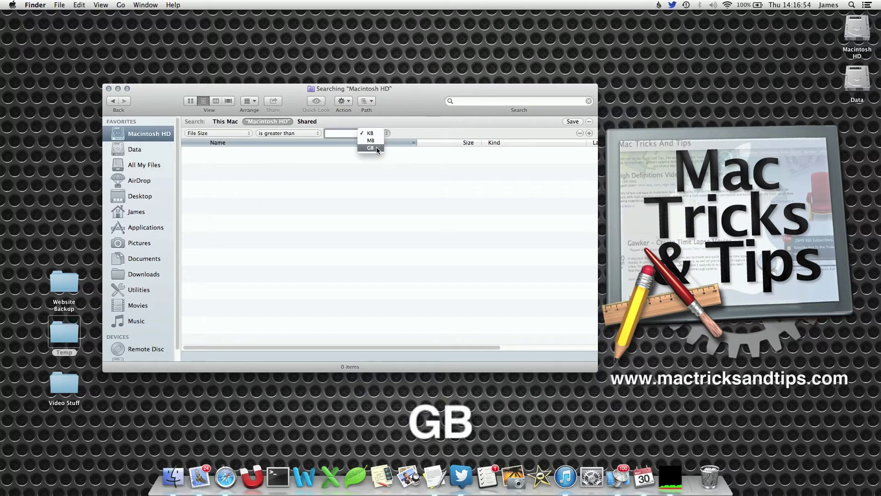
pyautogui.click(377, 147)
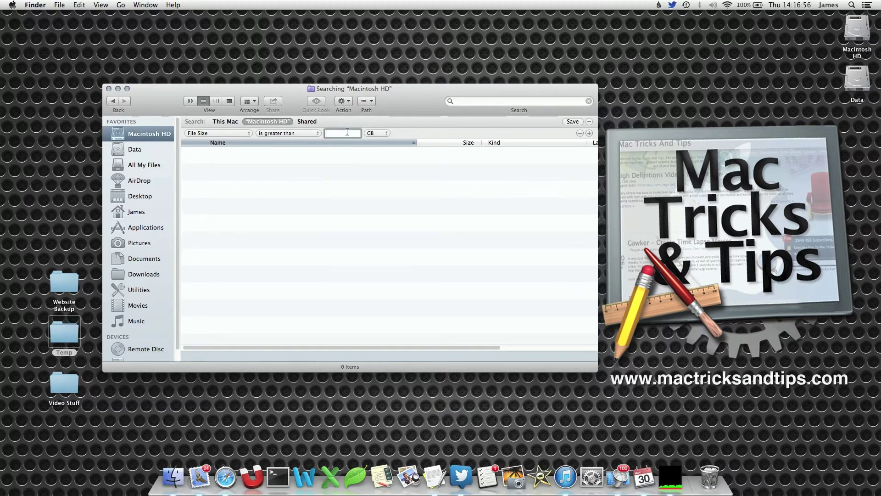
pyautogui.write('1')
pyautogui.click(351, 269)
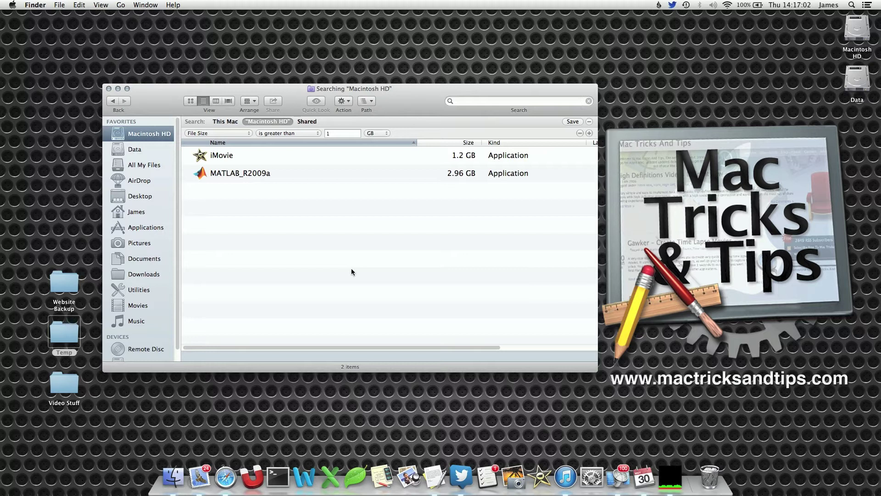
# - Lower the size limit to 0.5, then 0.1 GB, and inspect Industrial Placement Report.doc
pyautogui.click(339, 134)
pyautogui.press('BackSpace')
pyautogui.write('0.5')
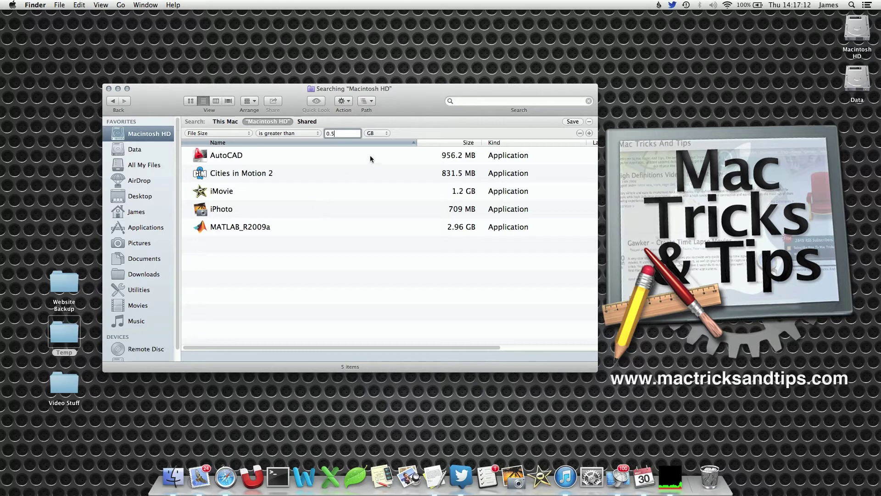
pyautogui.press('BackSpace')
pyautogui.write('1')
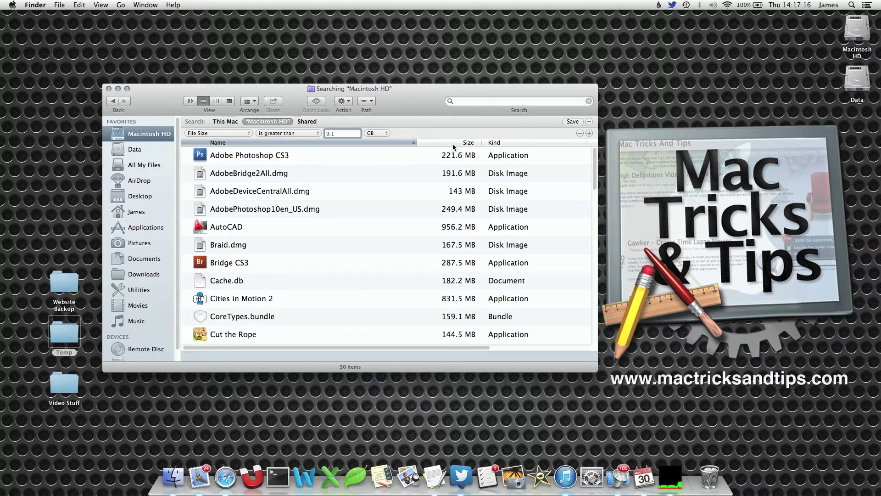
pyautogui.scroll(-3, 323, 191)
pyautogui.scroll(-2, 323, 190)
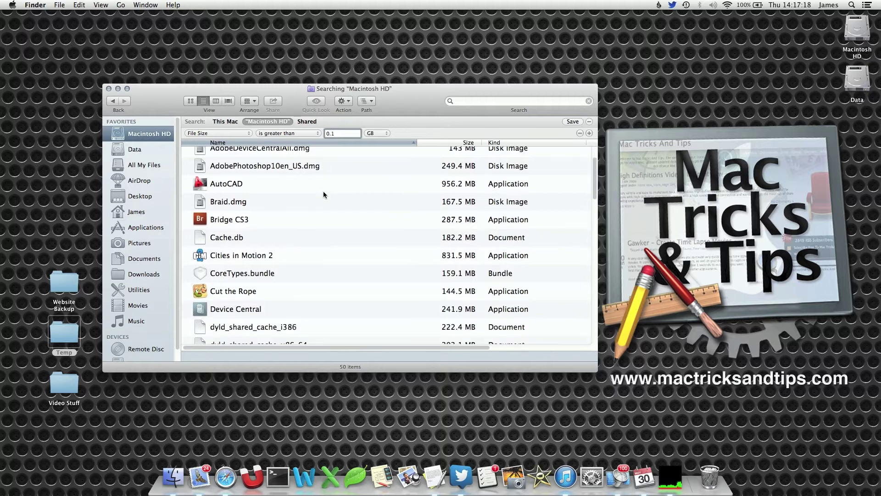
pyautogui.scroll(-5, 323, 191)
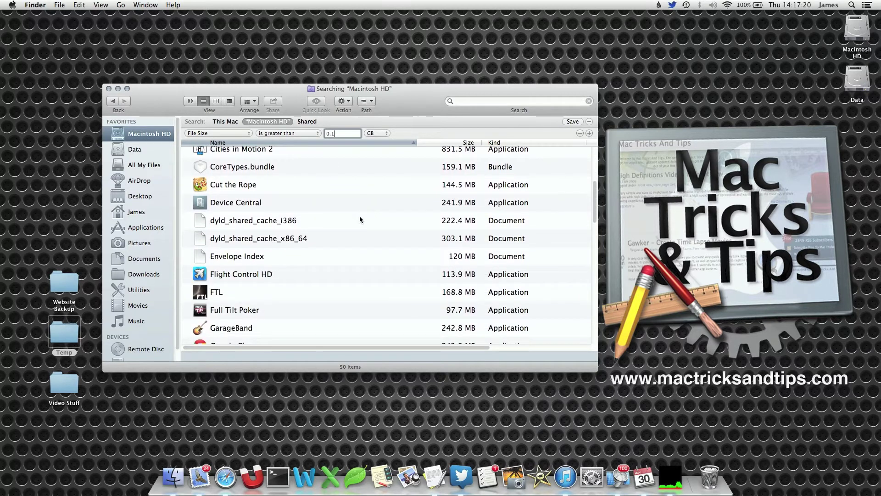
pyautogui.scroll(-2, 360, 216)
pyautogui.scroll(-3, 360, 216)
pyautogui.scroll(-2, 360, 215)
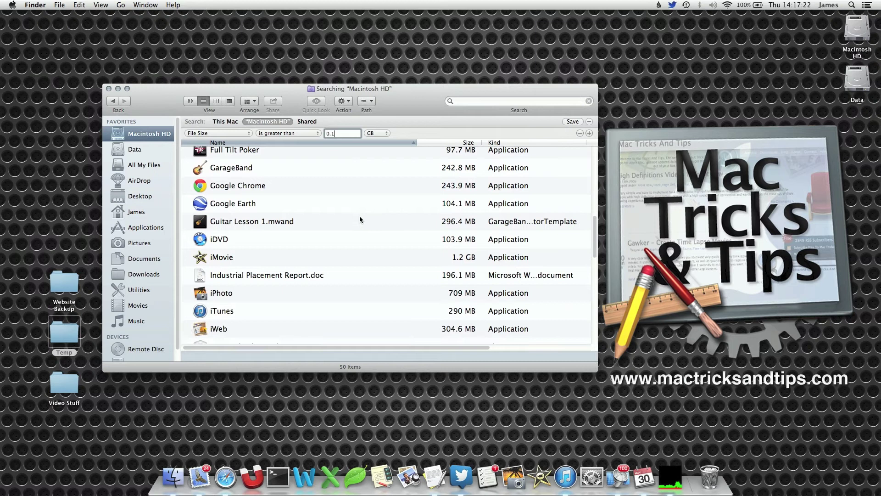
pyautogui.click(347, 279)
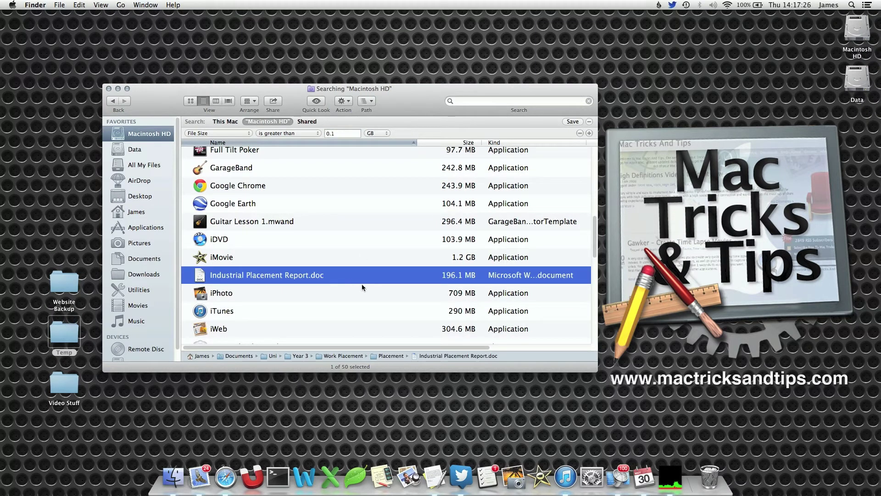
pyautogui.scroll(-3, 362, 284)
pyautogui.scroll(-2, 362, 284)
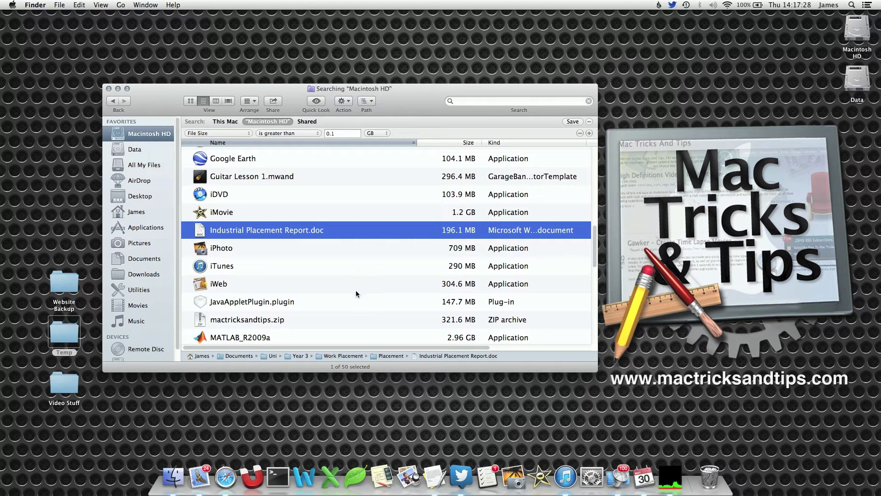
pyautogui.scroll(-2, 357, 294)
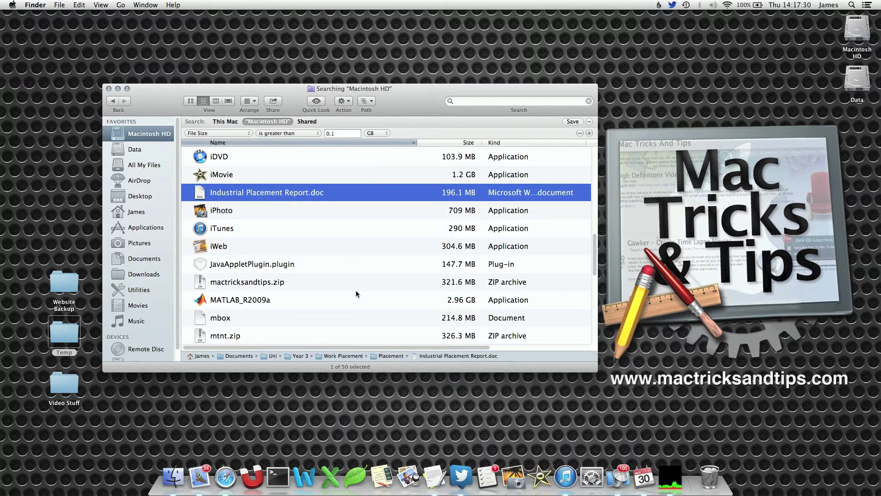
pyautogui.scroll(8, 356, 294)
pyautogui.scroll(2, 356, 295)
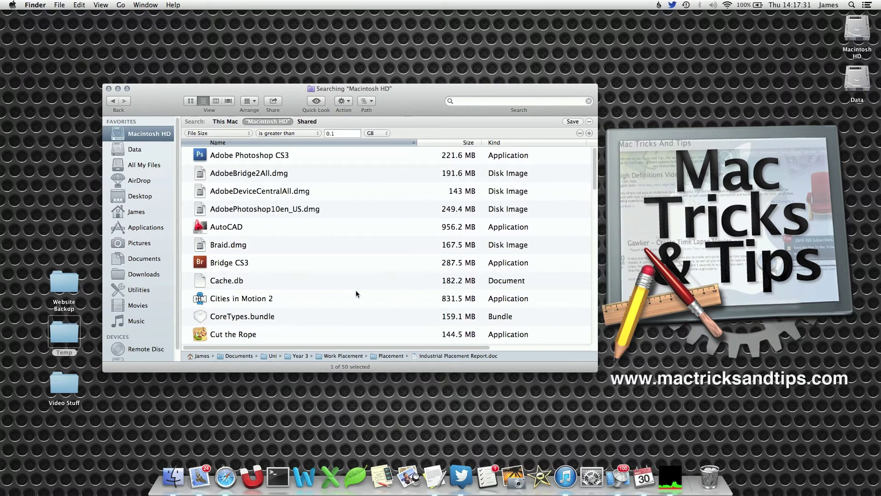
# - Switch the File Size comparison to 'is less than' 1000 KB
pyautogui.click(288, 136)
pyautogui.click(291, 129)
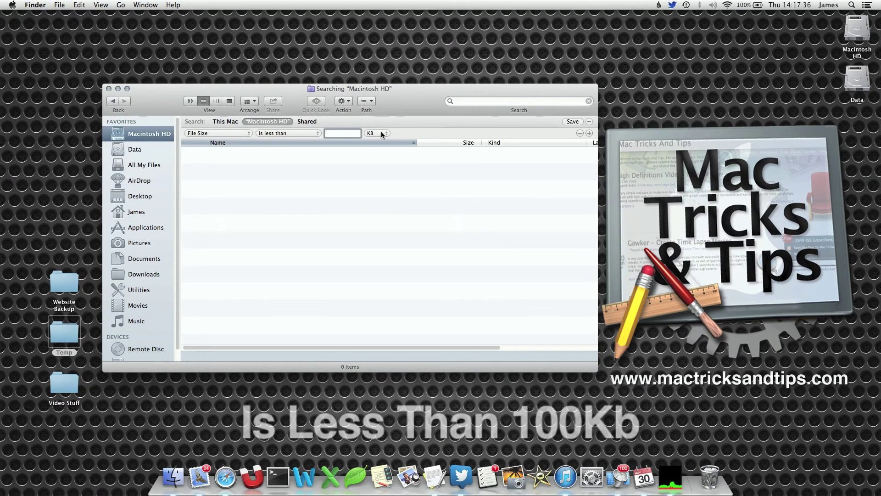
pyautogui.write('100')
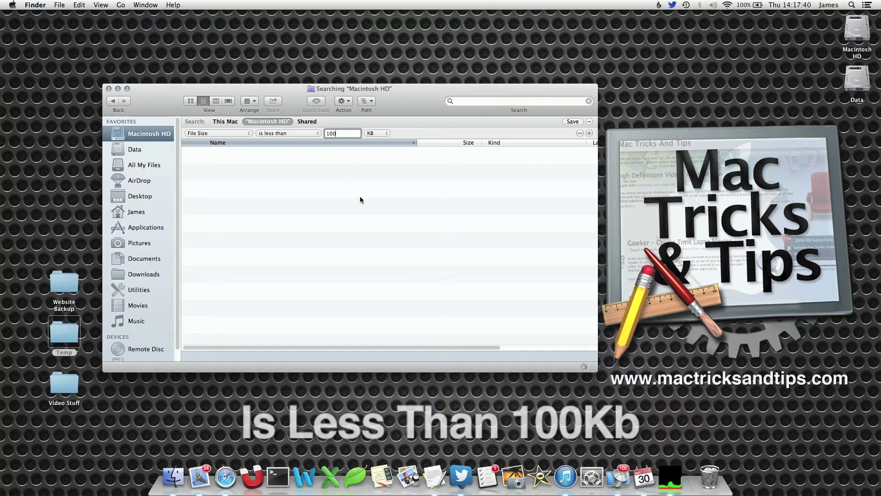
pyautogui.write('0')
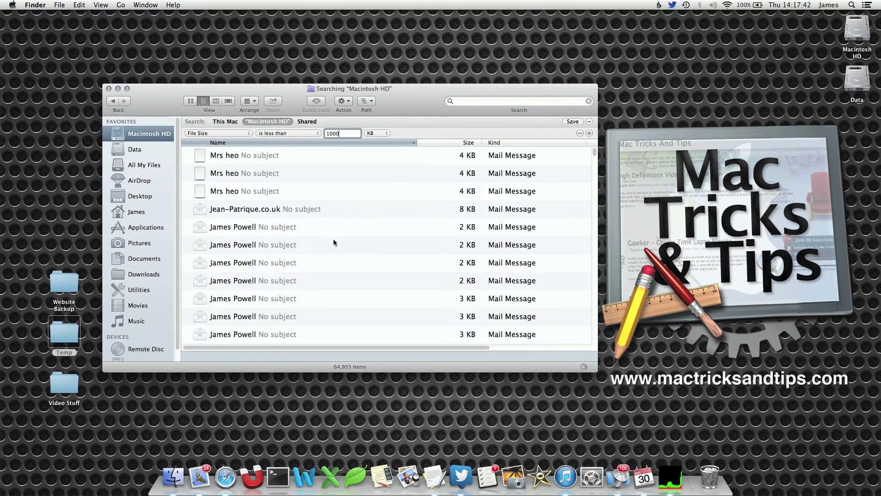
pyautogui.scroll(-5, 334, 239)
pyautogui.scroll(-5, 333, 239)
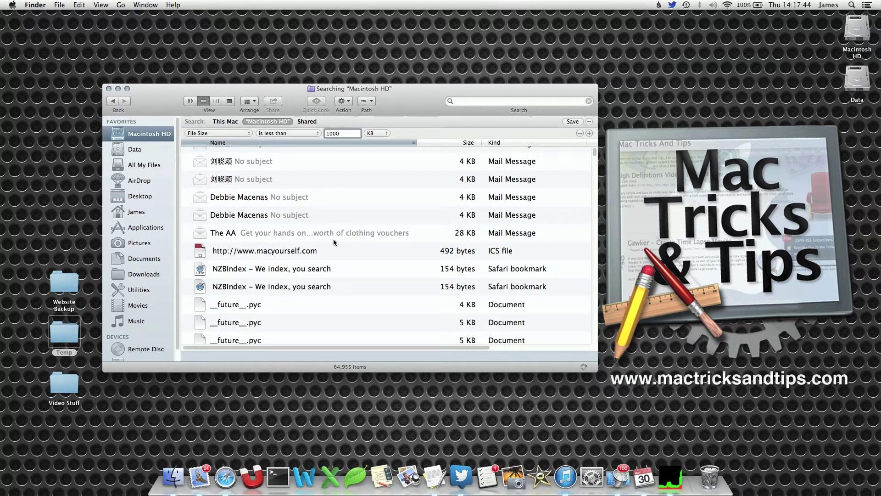
pyautogui.scroll(-5, 333, 240)
pyautogui.scroll(-5, 334, 239)
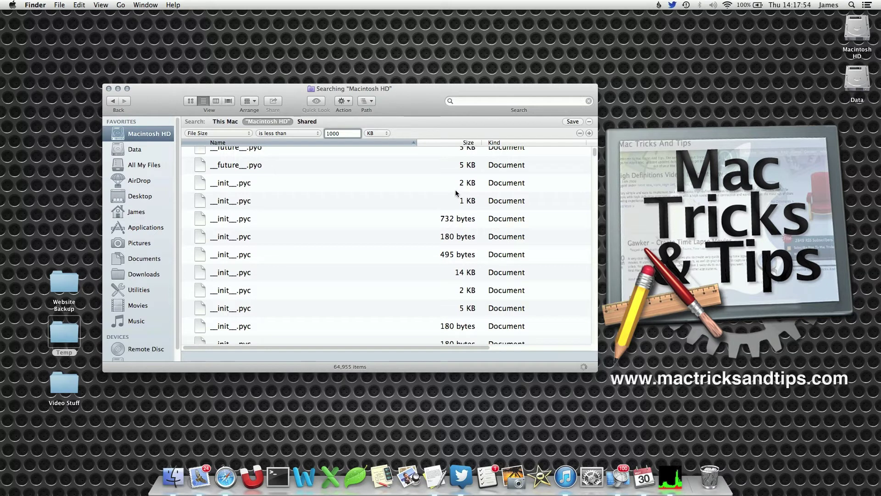
pyautogui.scroll(-10, 455, 195)
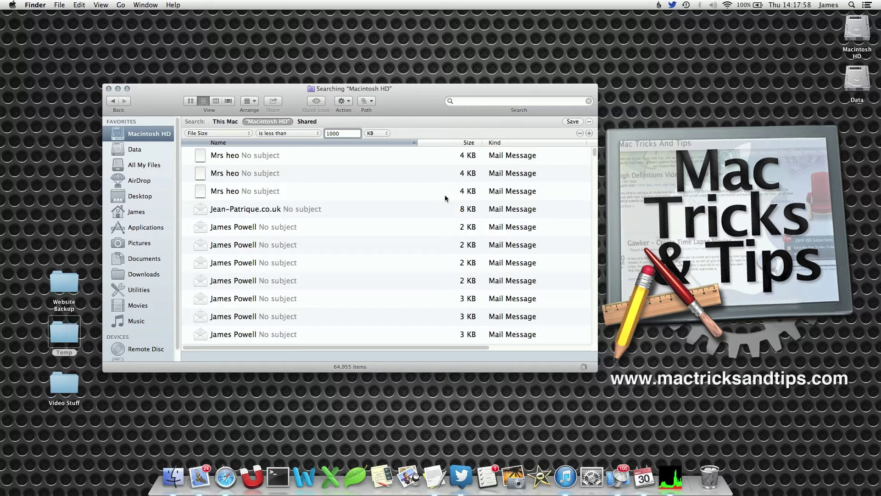
pyautogui.scroll(-5, 445, 198)
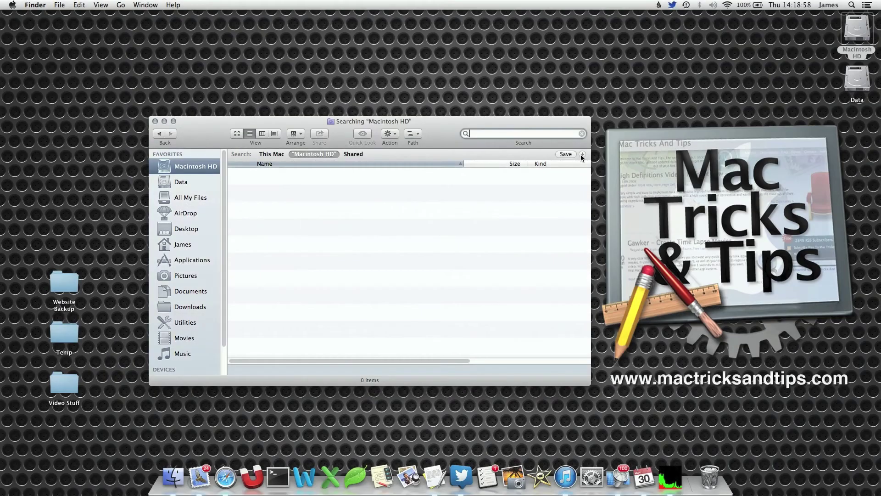
# - Add a Pages equals criteria row, picking Pages from the full attribute list
pyautogui.click(582, 154)
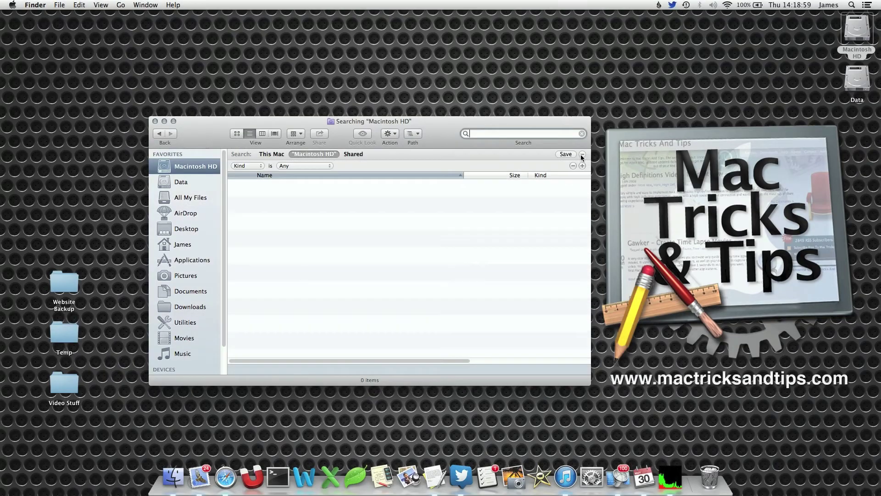
pyautogui.click(259, 166)
pyautogui.click(251, 222)
pyautogui.scroll(-5, 418, 226)
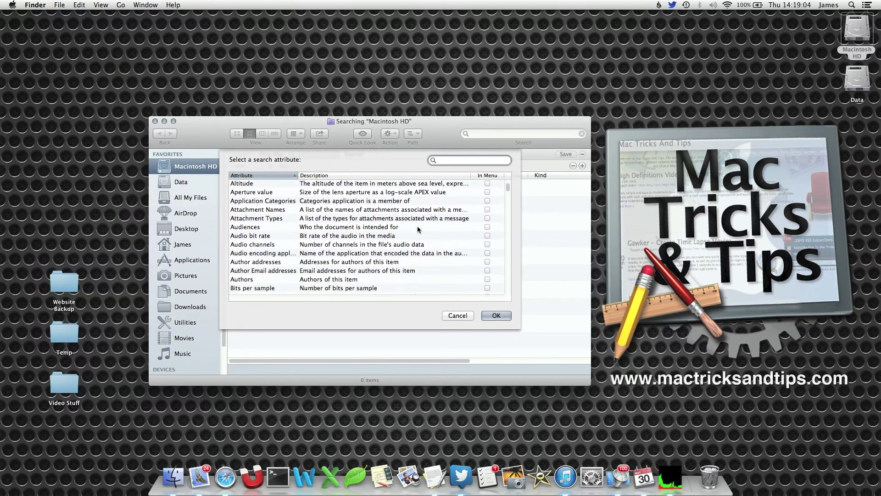
pyautogui.scroll(-4, 417, 226)
pyautogui.scroll(-4, 417, 226)
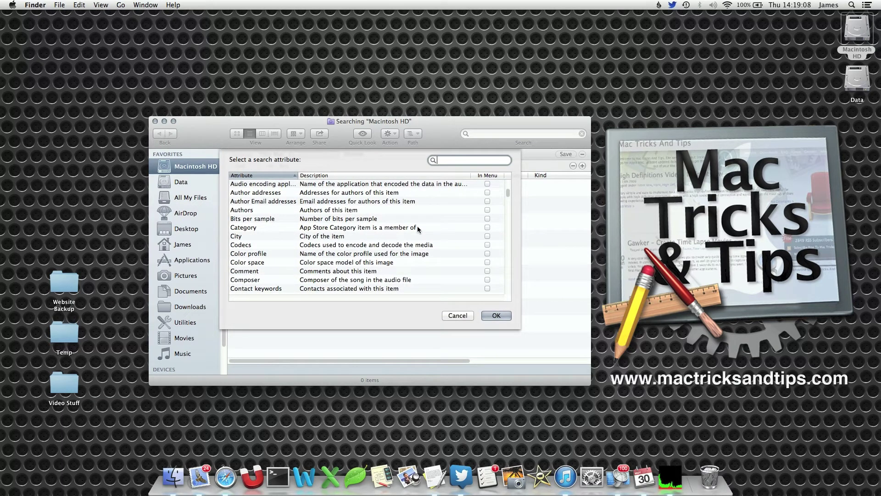
pyautogui.scroll(-2, 418, 226)
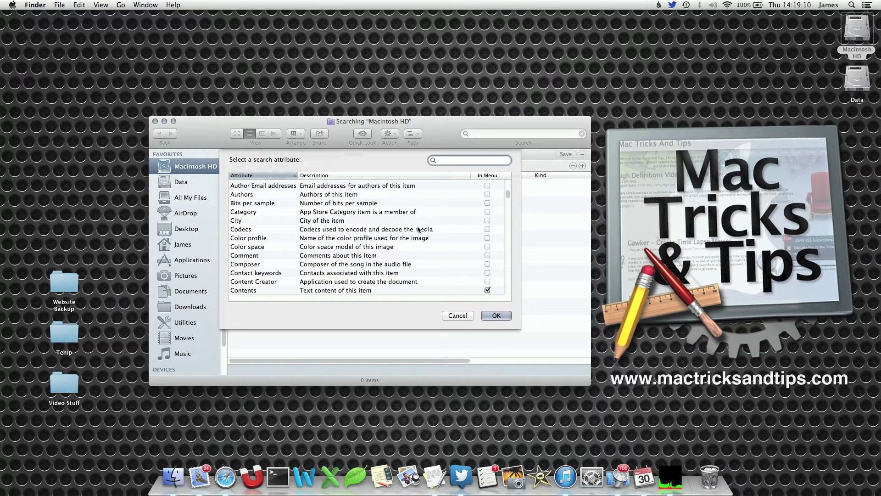
pyautogui.scroll(-4, 418, 226)
pyautogui.scroll(-4, 417, 227)
pyautogui.scroll(-4, 417, 229)
pyautogui.click(392, 233)
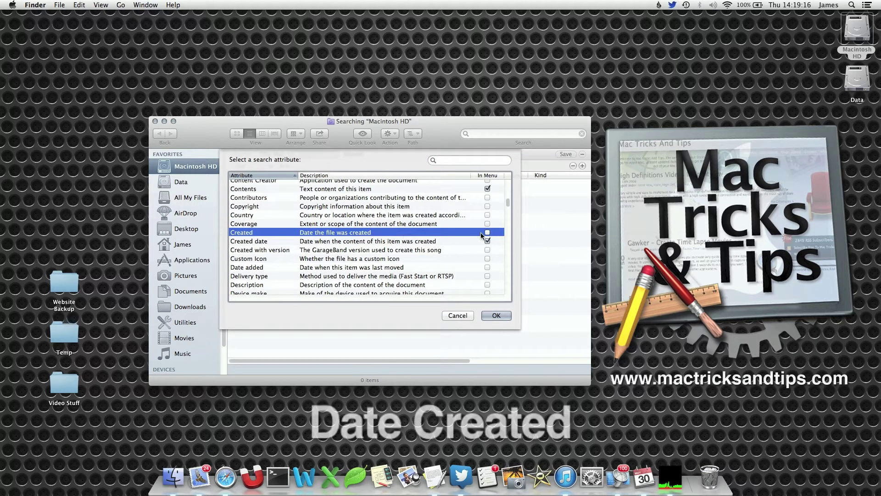
pyautogui.scroll(-8, 441, 234)
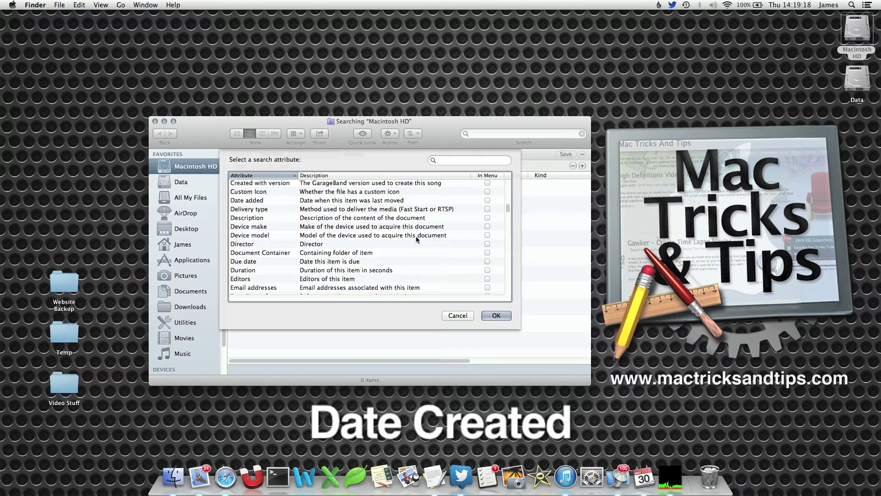
pyautogui.click(405, 273)
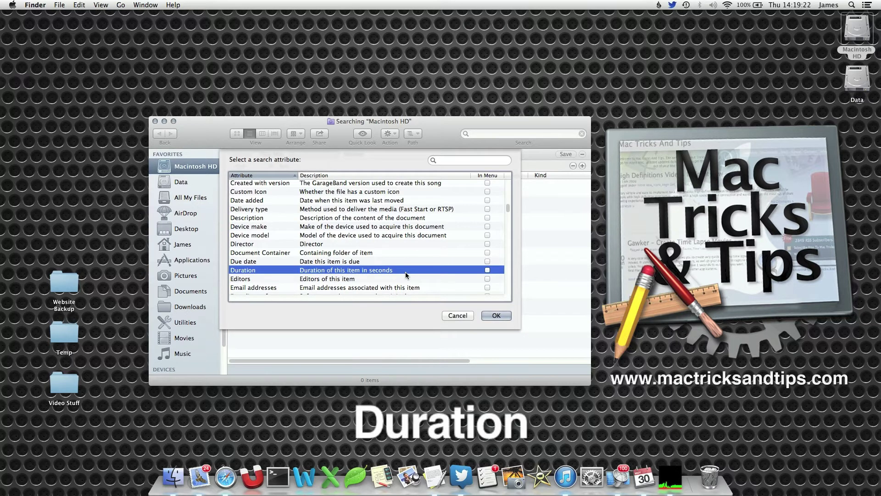
pyautogui.scroll(-5, 394, 270)
pyautogui.scroll(-2, 393, 270)
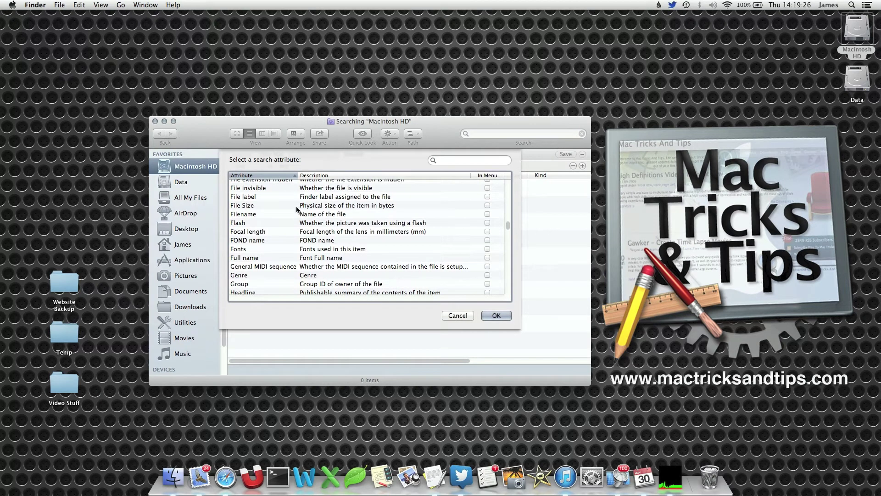
pyautogui.scroll(-1, 357, 261)
pyautogui.scroll(-1, 357, 261)
pyautogui.scroll(-3, 357, 260)
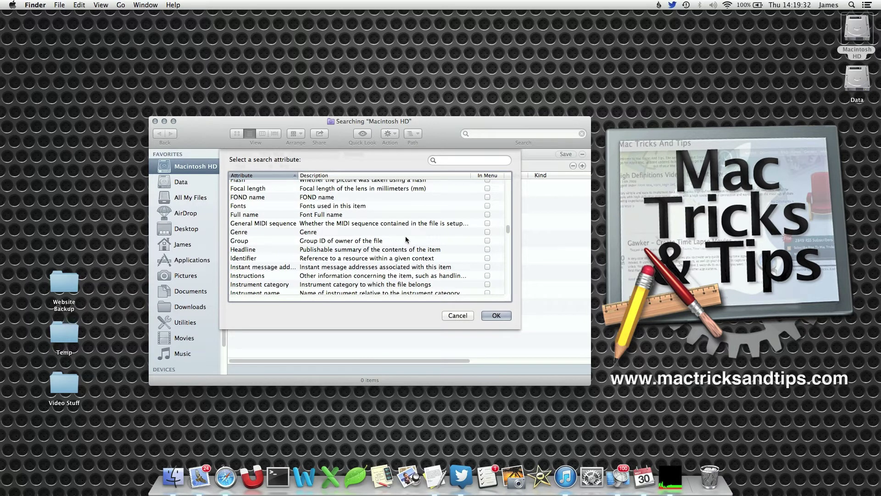
pyautogui.scroll(-5, 407, 239)
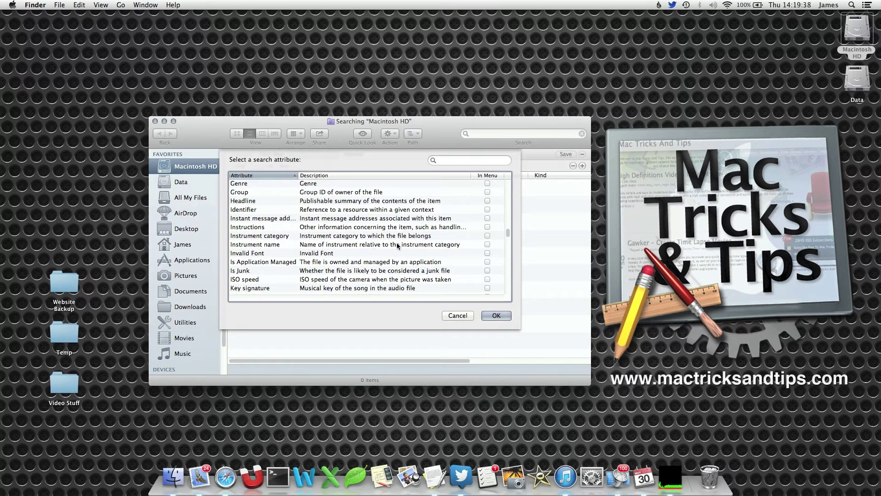
pyautogui.scroll(-5, 397, 243)
pyautogui.scroll(-2, 398, 246)
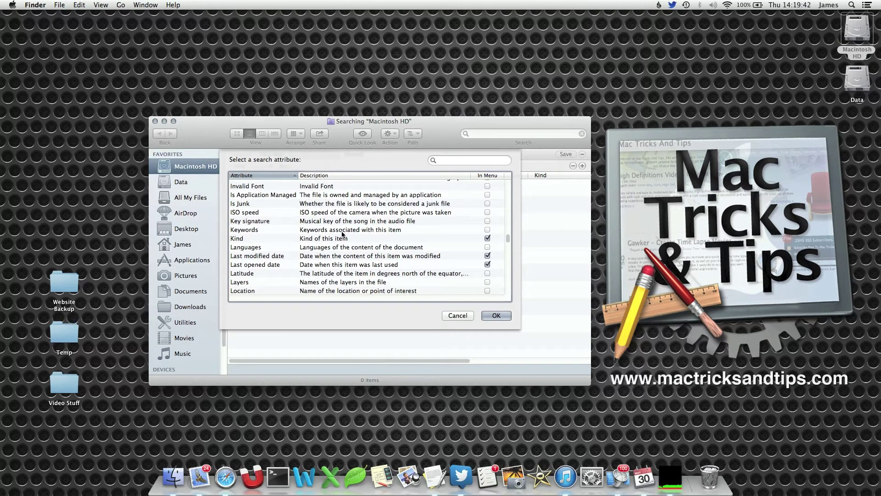
pyautogui.scroll(-3, 343, 234)
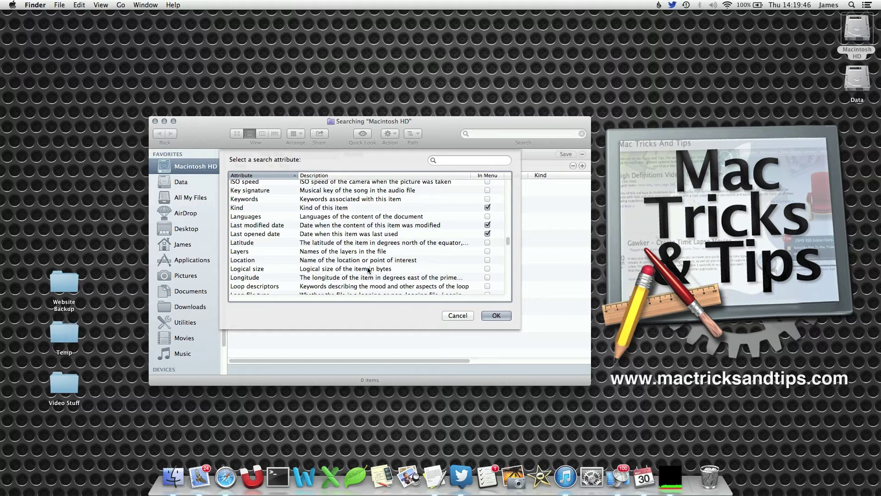
pyautogui.scroll(-8, 368, 270)
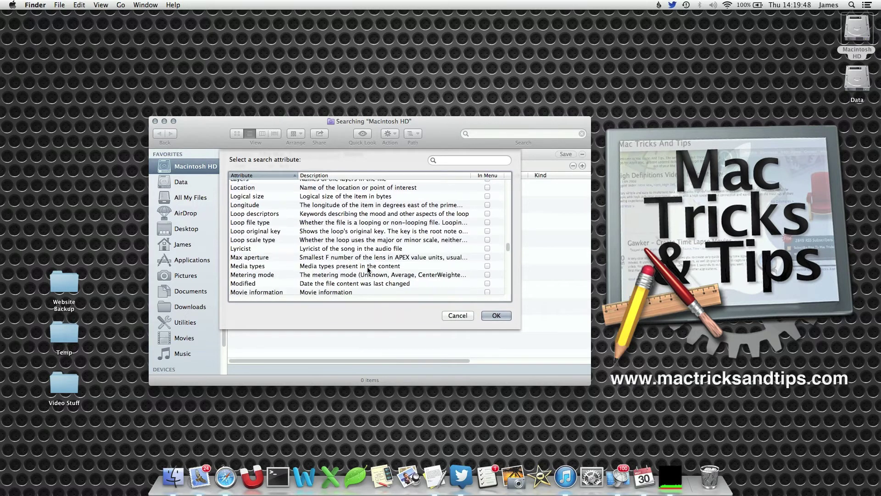
pyautogui.scroll(-6, 369, 275)
pyautogui.scroll(-2, 369, 282)
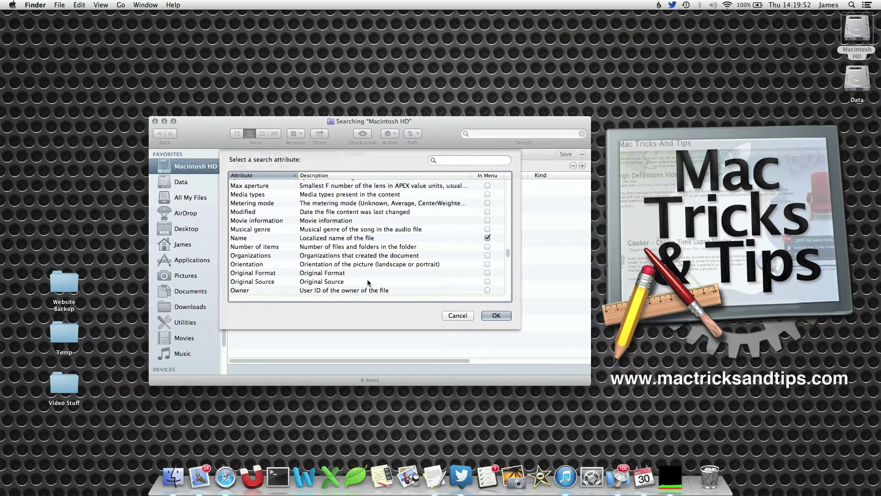
pyautogui.scroll(-4, 367, 279)
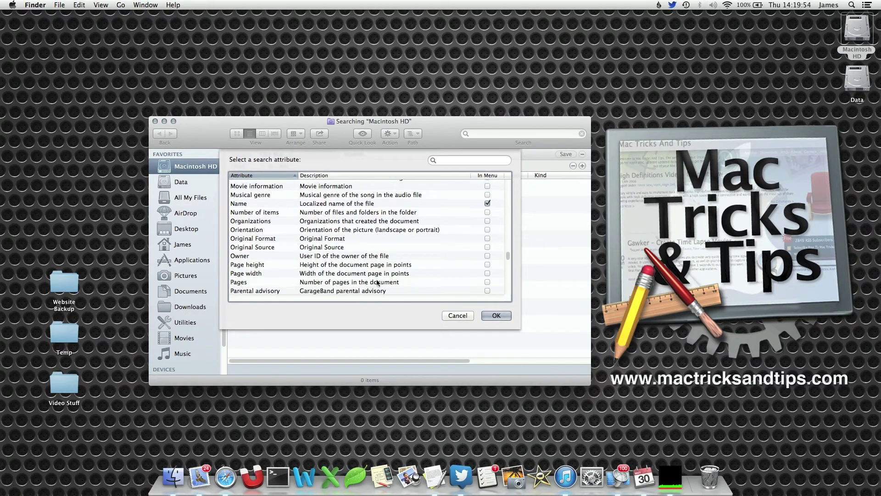
pyautogui.scroll(-4, 382, 281)
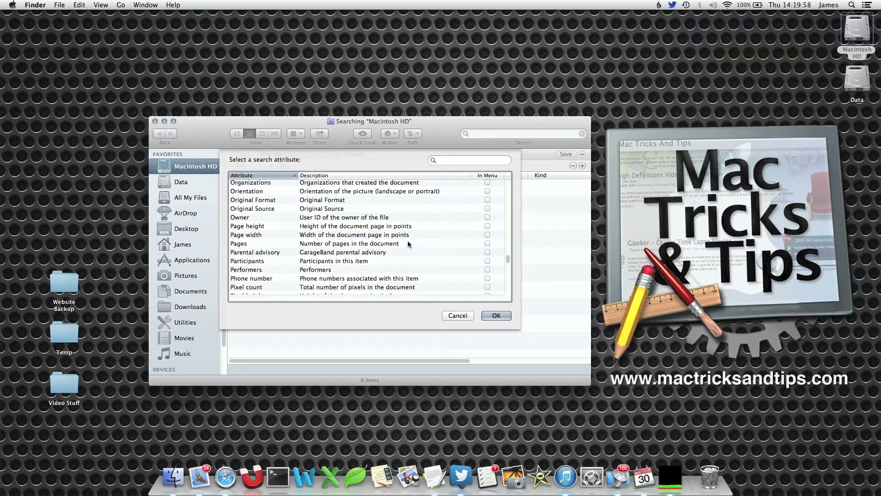
pyautogui.click(408, 243)
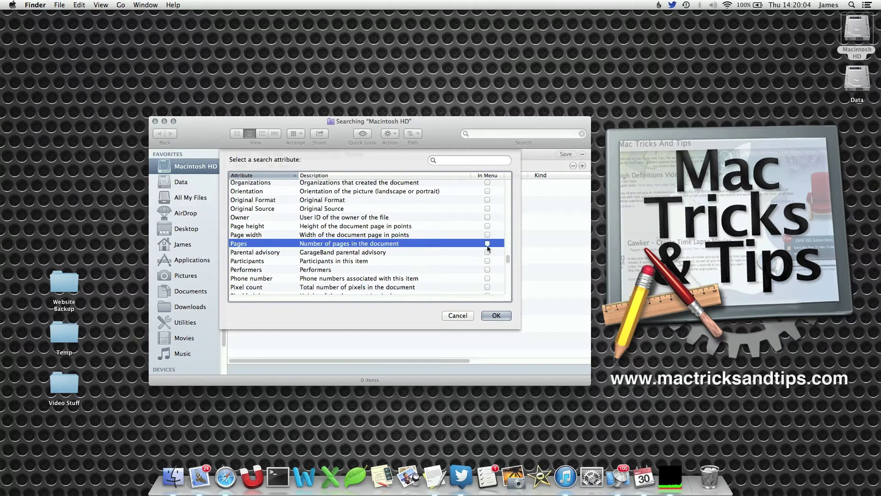
pyautogui.click(496, 316)
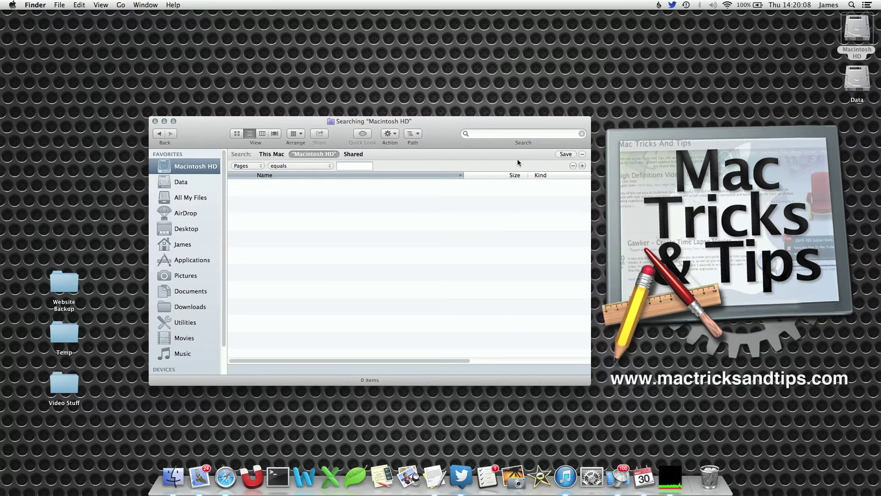
# - Open the Pages row's attribute popup and bring up the Other… attribute chooser
pyautogui.click(251, 166)
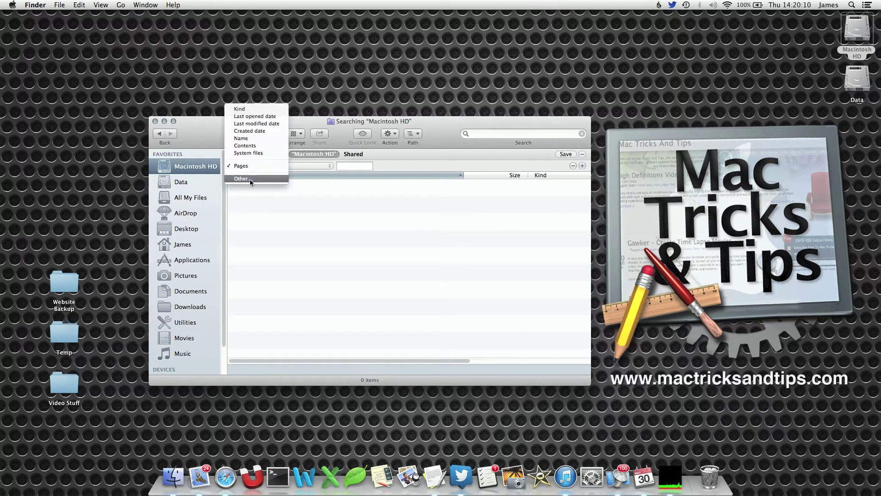
pyautogui.click(251, 180)
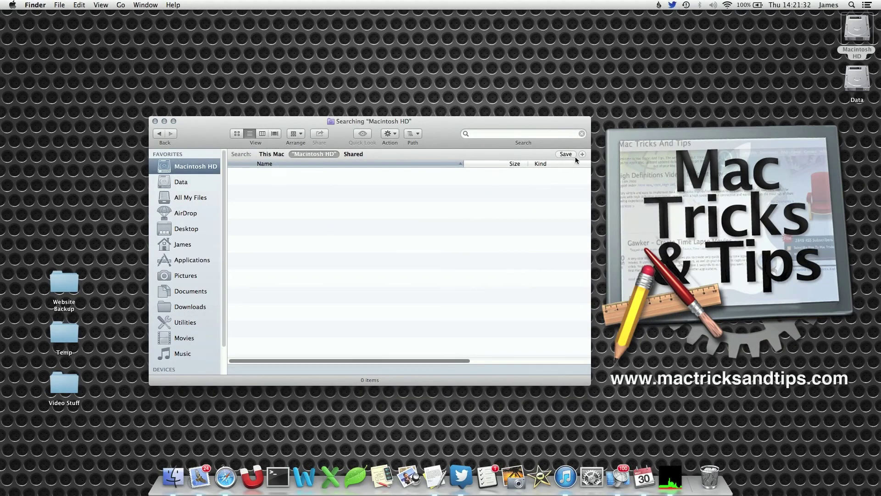
# - Add a new criterion row set to Kind is Image, with PNG as the format
pyautogui.click(582, 154)
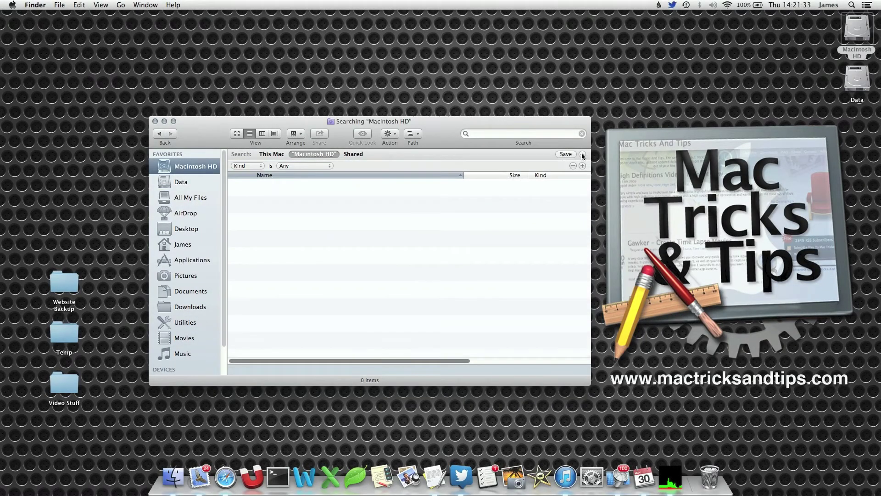
pyautogui.click(297, 165)
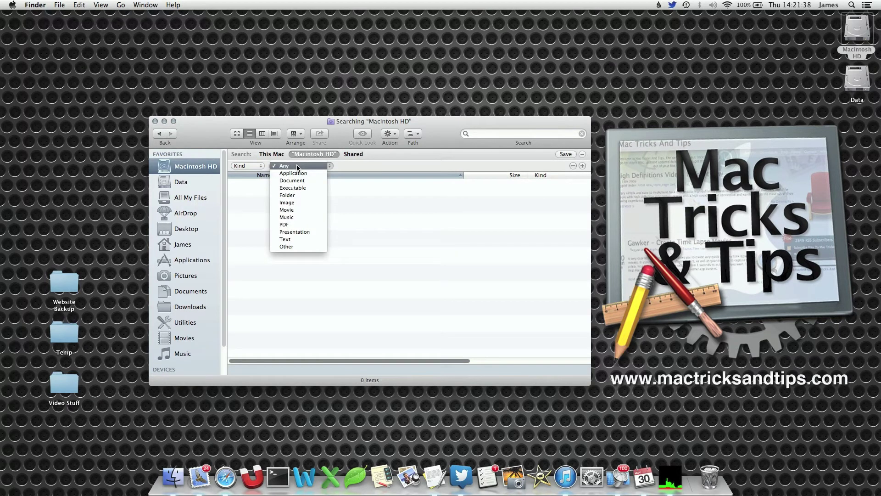
pyautogui.click(295, 202)
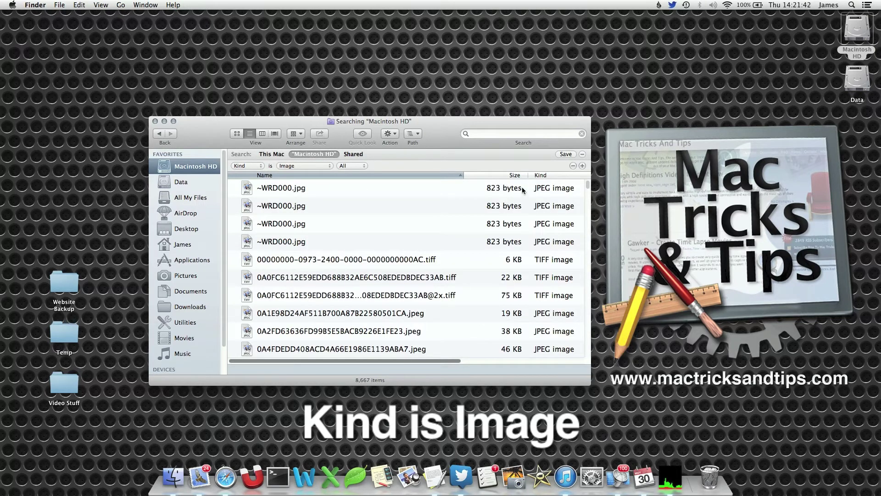
pyautogui.click(354, 165)
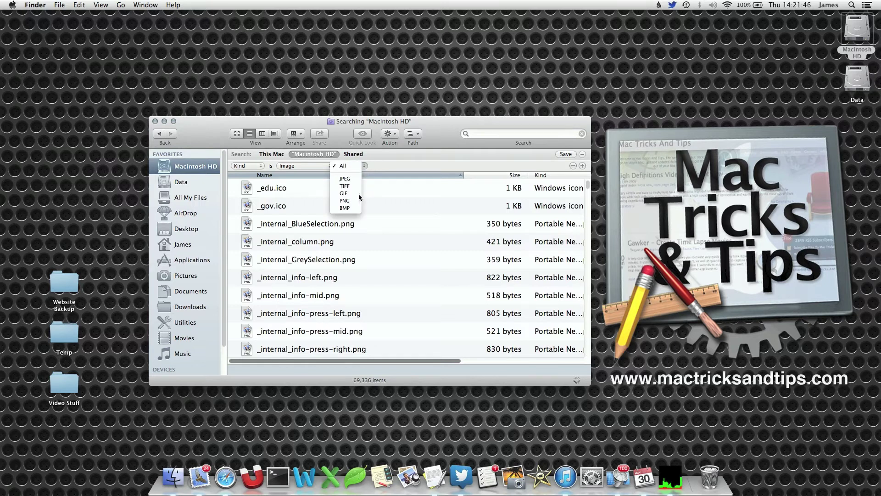
pyautogui.click(346, 201)
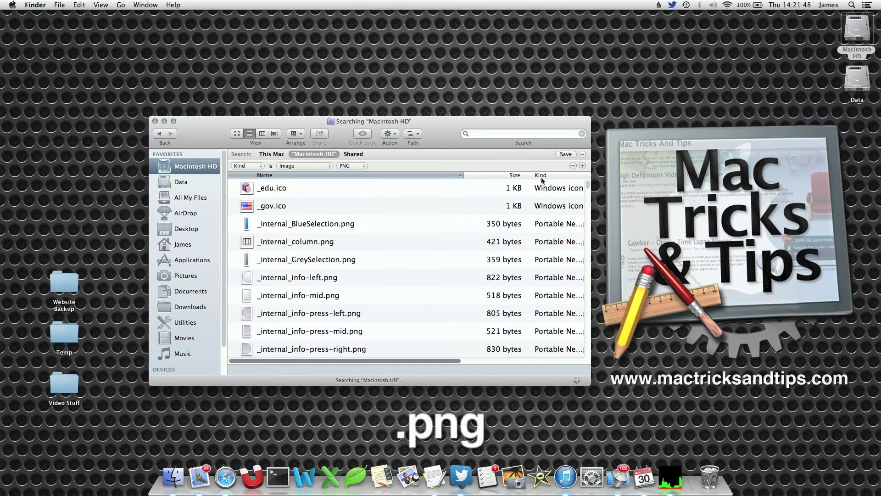
# - Add a second row for File Size is greater than, in MB, and focus its value field
pyautogui.click(583, 166)
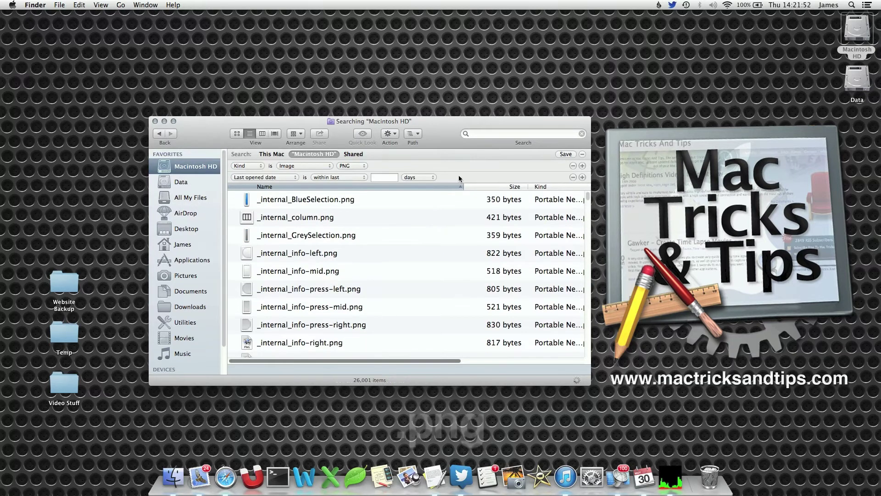
pyautogui.click(278, 176)
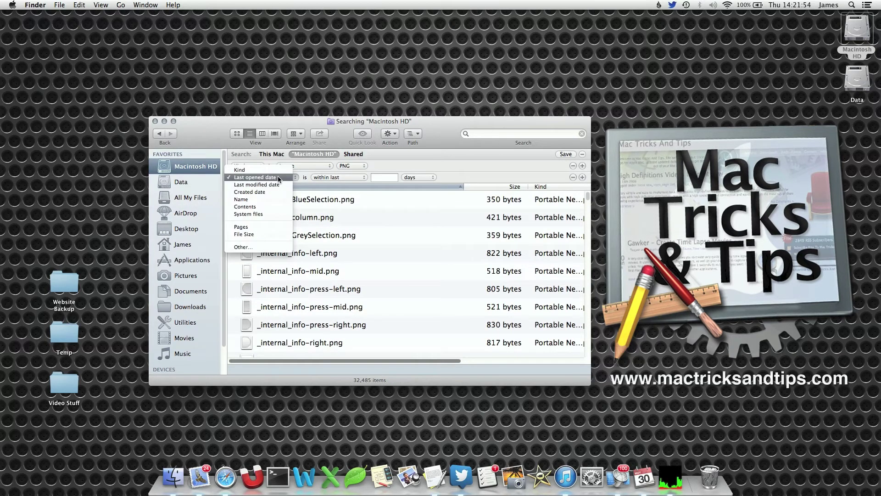
pyautogui.click(258, 236)
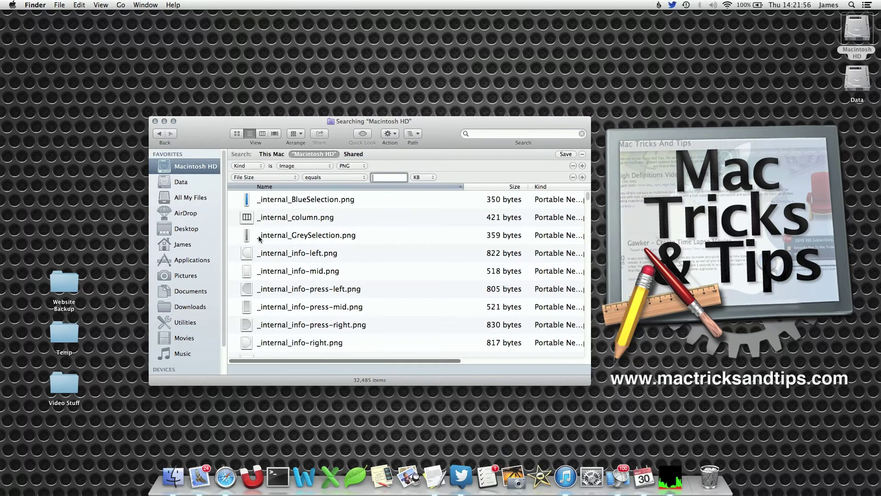
pyautogui.click(334, 178)
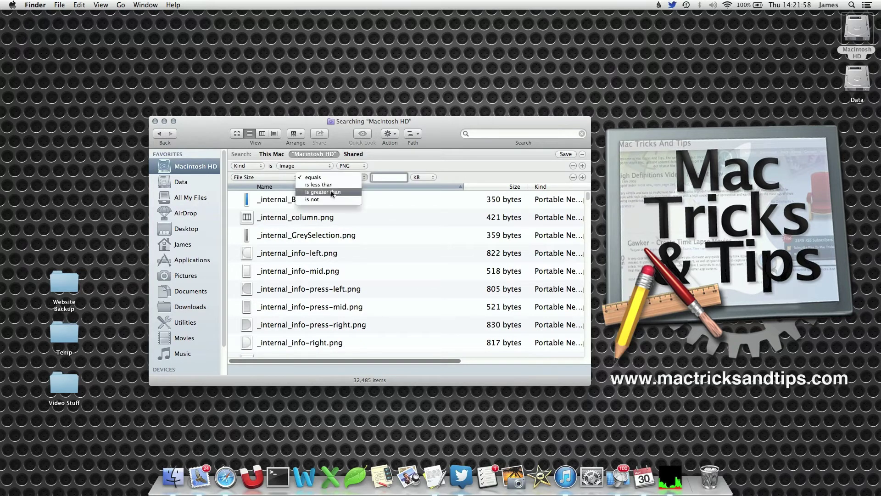
pyautogui.click(331, 191)
pyautogui.click(423, 177)
pyautogui.click(422, 188)
pyautogui.click(390, 178)
pyautogui.write('1')
pyautogui.scroll(-5, 445, 225)
pyautogui.scroll(-3, 445, 225)
pyautogui.scroll(8, 445, 226)
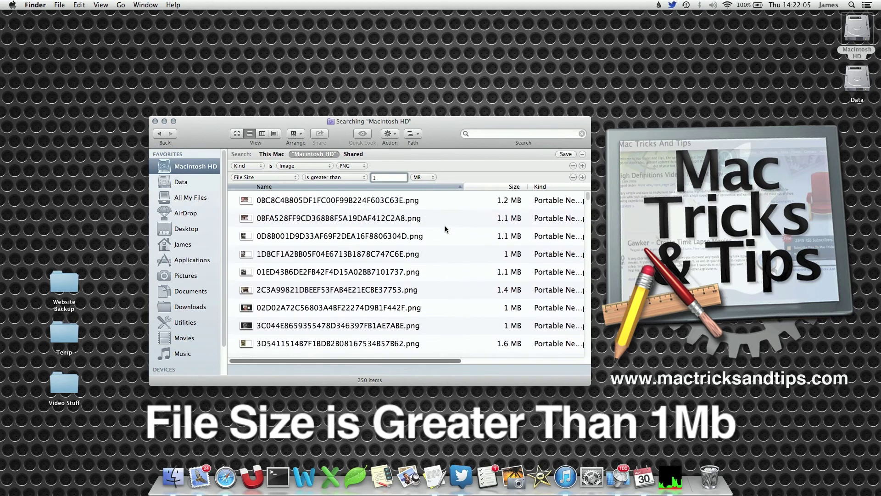
# - Add a third row for Created date is after, and select its month field
pyautogui.click(582, 177)
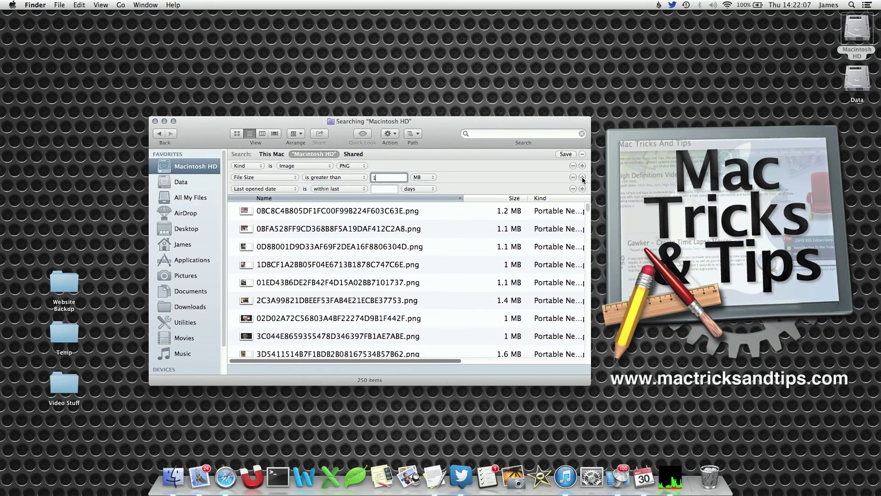
pyautogui.click(279, 188)
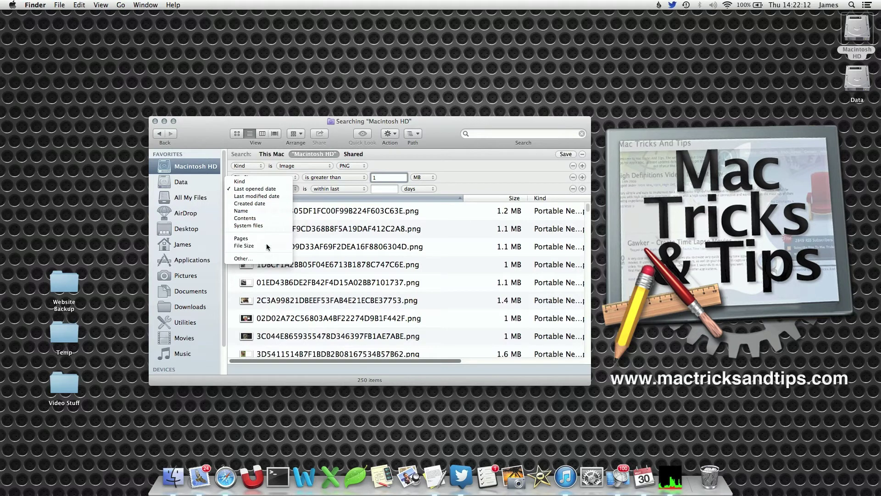
pyautogui.click(267, 204)
pyautogui.click(331, 188)
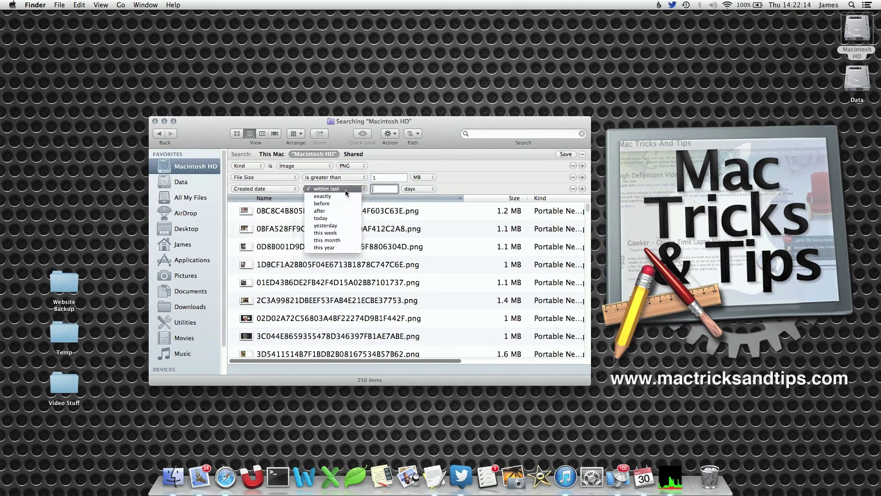
pyautogui.click(320, 212)
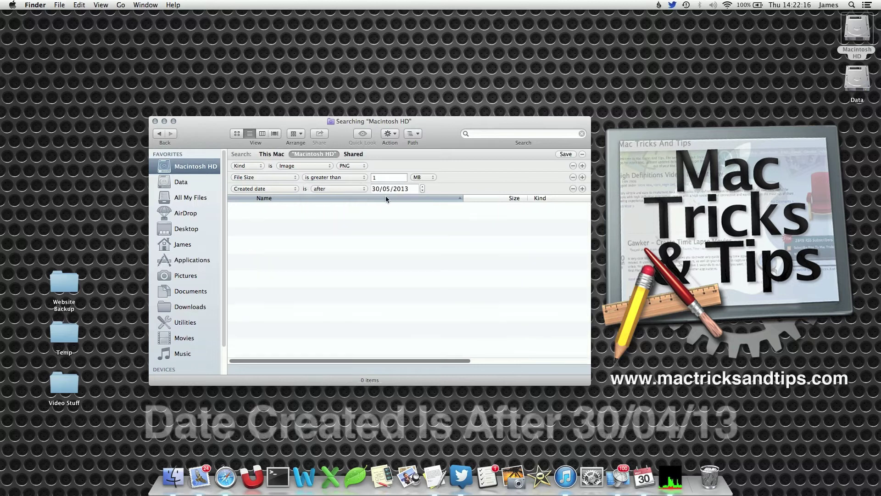
pyautogui.click(386, 189)
pyautogui.write('4')
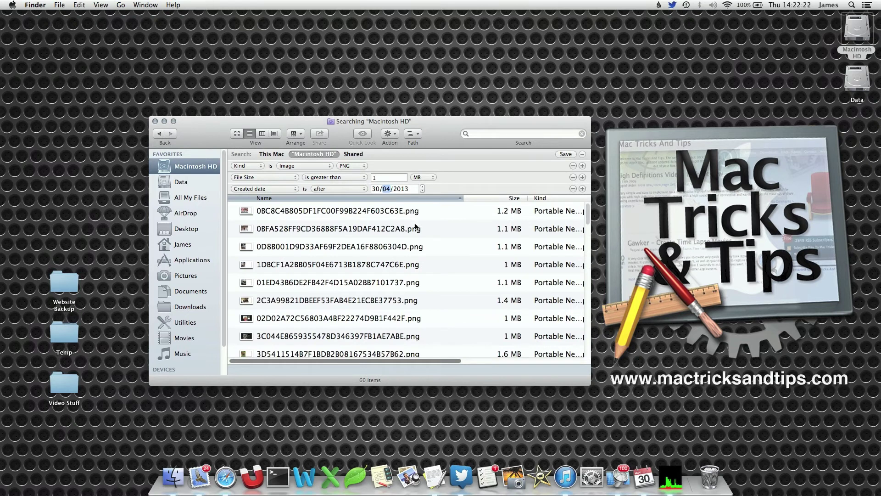
pyautogui.scroll(-3, 415, 253)
pyautogui.scroll(-4, 415, 253)
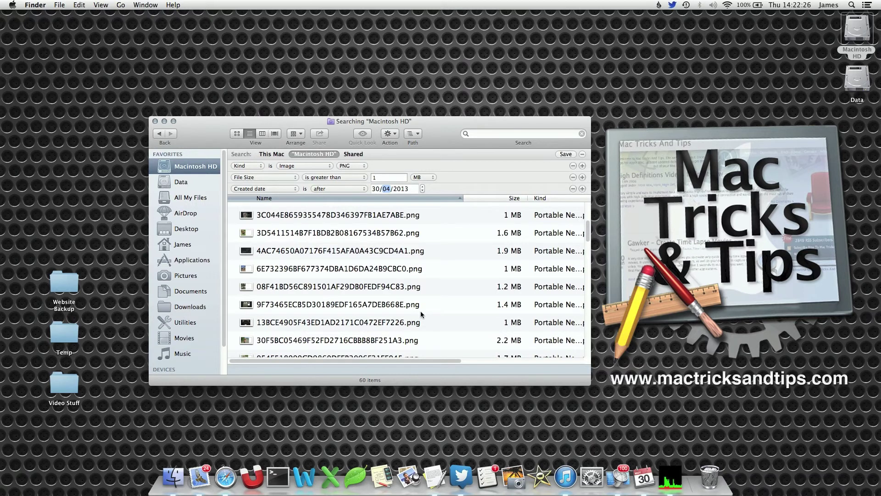
pyautogui.scroll(-5, 415, 291)
pyautogui.scroll(-5, 415, 291)
pyautogui.scroll(-5, 416, 291)
pyautogui.scroll(8, 416, 291)
pyautogui.scroll(3, 416, 291)
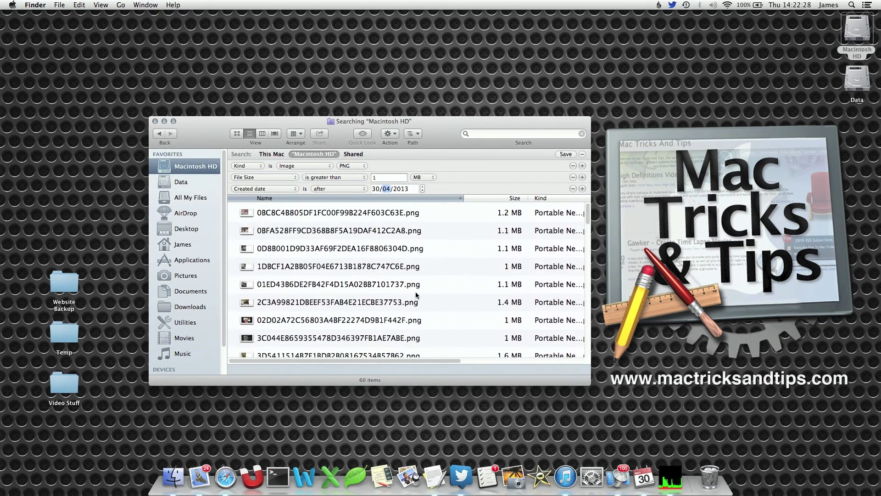
pyautogui.click(582, 188)
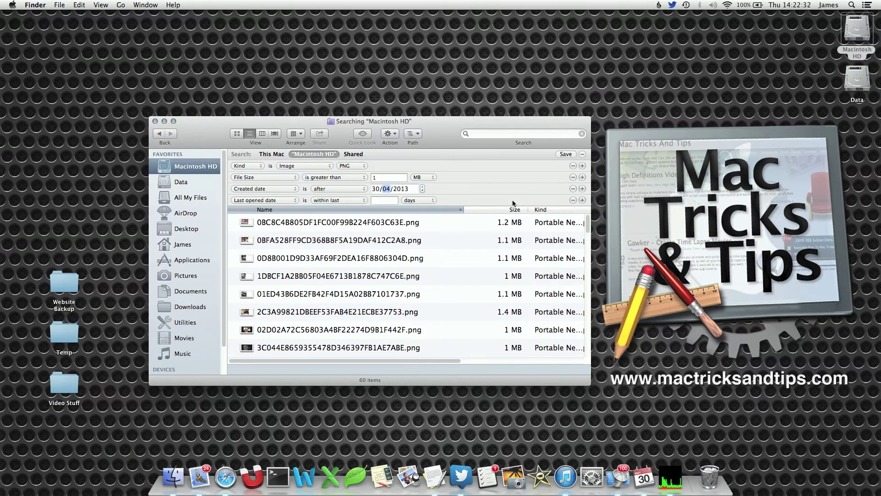
pyautogui.click(265, 200)
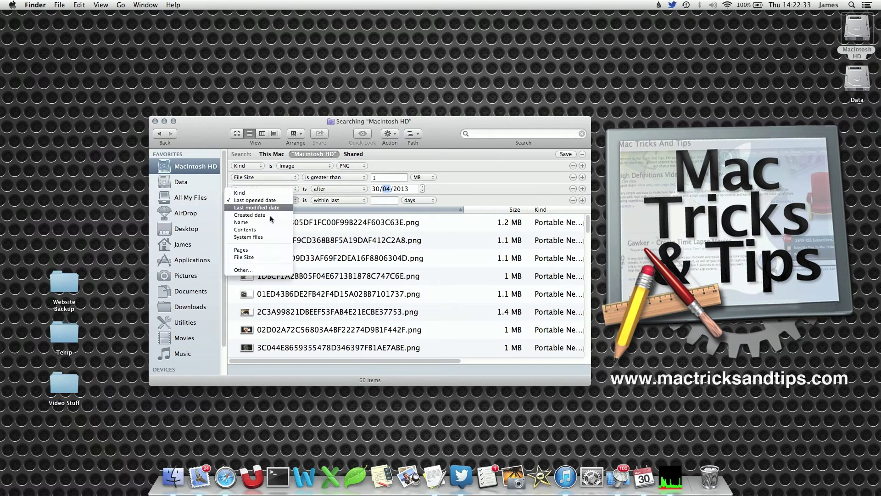
pyautogui.click(259, 275)
pyautogui.scroll(-15, 346, 246)
pyautogui.scroll(-5, 346, 245)
pyautogui.scroll(10, 347, 246)
pyautogui.scroll(8, 346, 246)
pyautogui.write('lon')
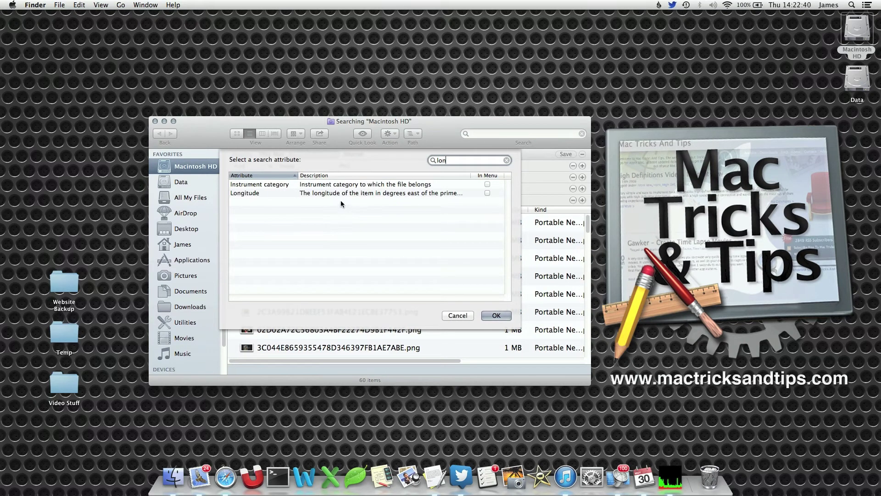
pyautogui.press('BackSpace')
pyautogui.press('BackSpace')
pyautogui.press('BackSpace')
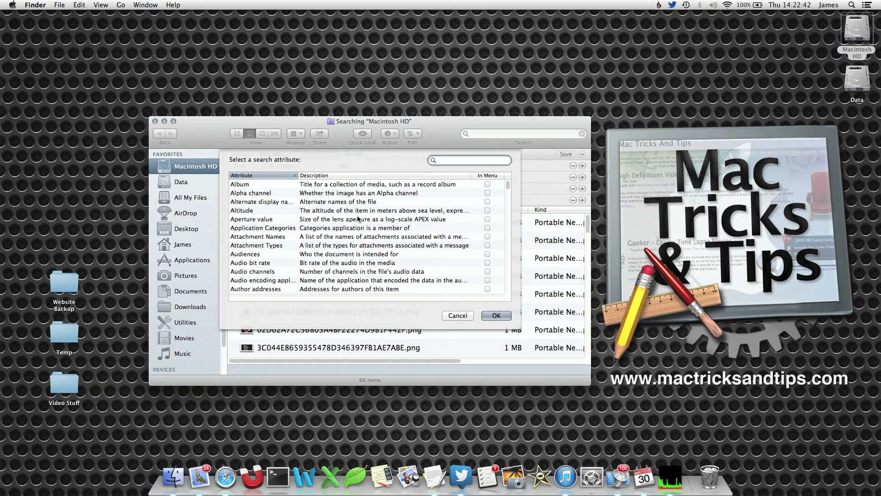
pyautogui.click(454, 318)
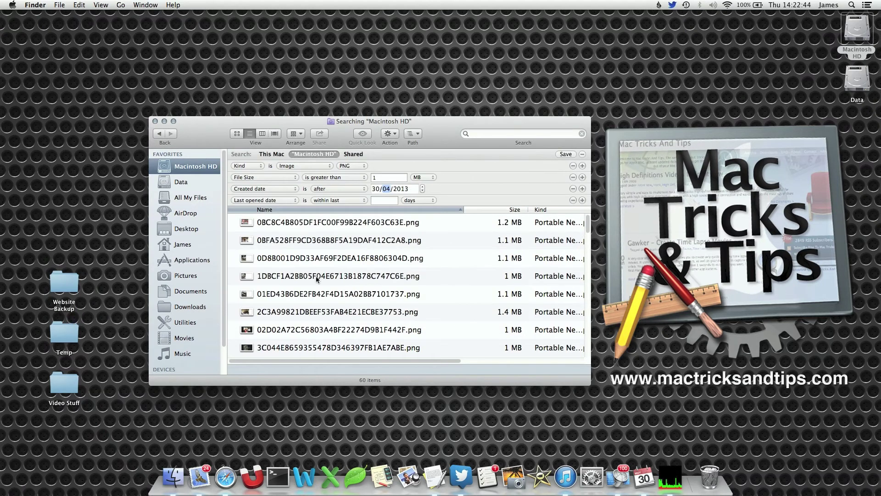
pyautogui.scroll(-5, 371, 307)
pyautogui.scroll(-5, 371, 306)
pyautogui.scroll(-5, 371, 306)
pyautogui.scroll(-3, 371, 306)
pyautogui.scroll(-5, 371, 307)
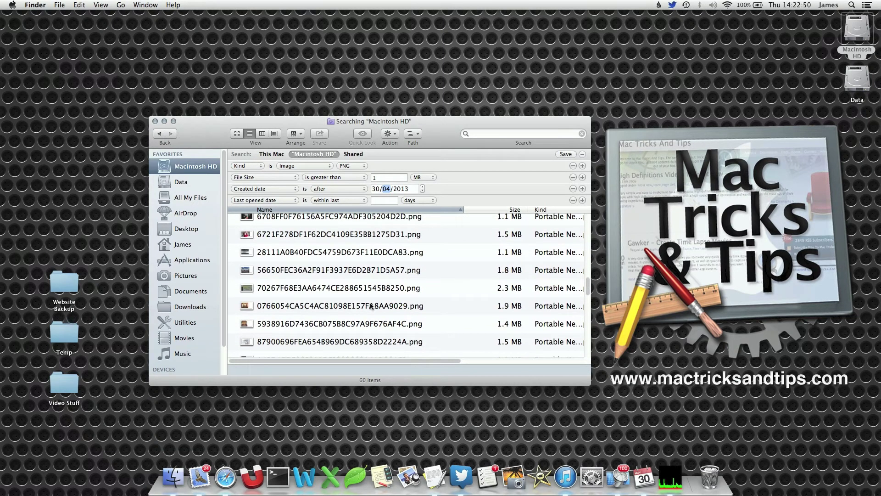
pyautogui.scroll(-5, 372, 306)
pyautogui.scroll(-5, 372, 307)
pyautogui.scroll(2, 371, 307)
pyautogui.scroll(2, 372, 307)
pyautogui.scroll(2, 370, 303)
pyautogui.scroll(4, 370, 302)
pyautogui.scroll(1, 369, 302)
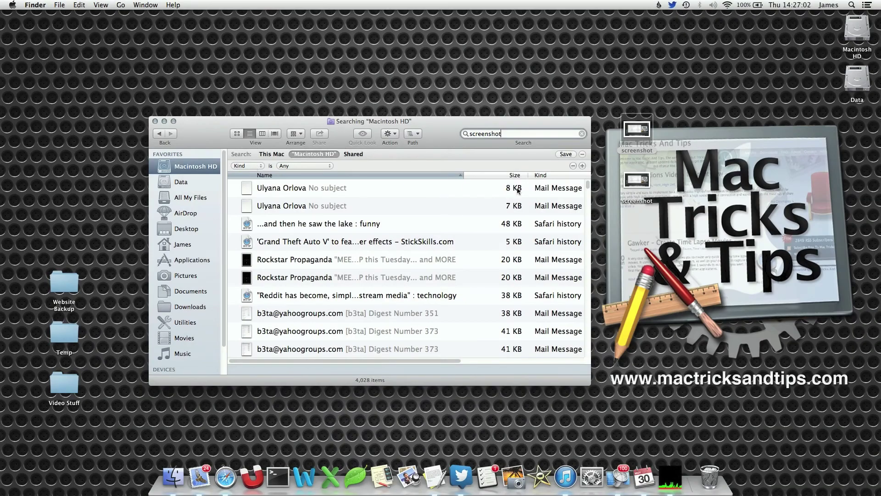
# - Keep Kind on the criteria row and run the 'screenshot kind:jpeg date:30/5/13' query
pyautogui.click(246, 166)
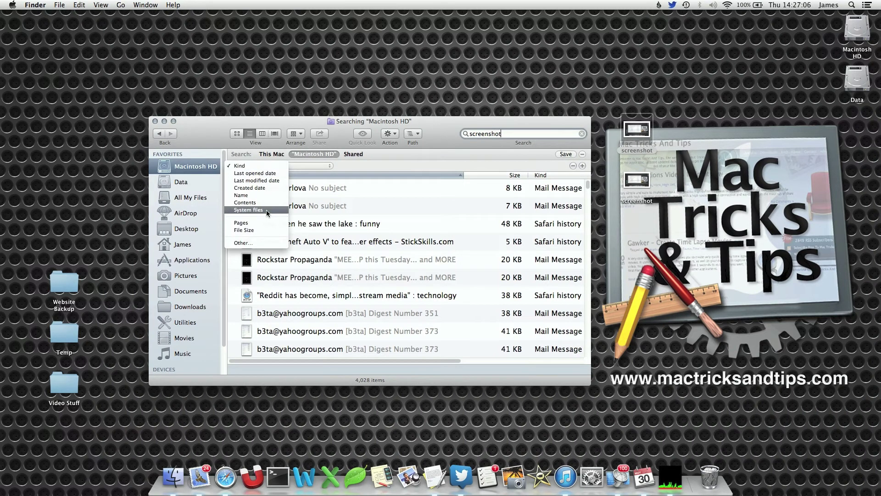
pyautogui.click(413, 127)
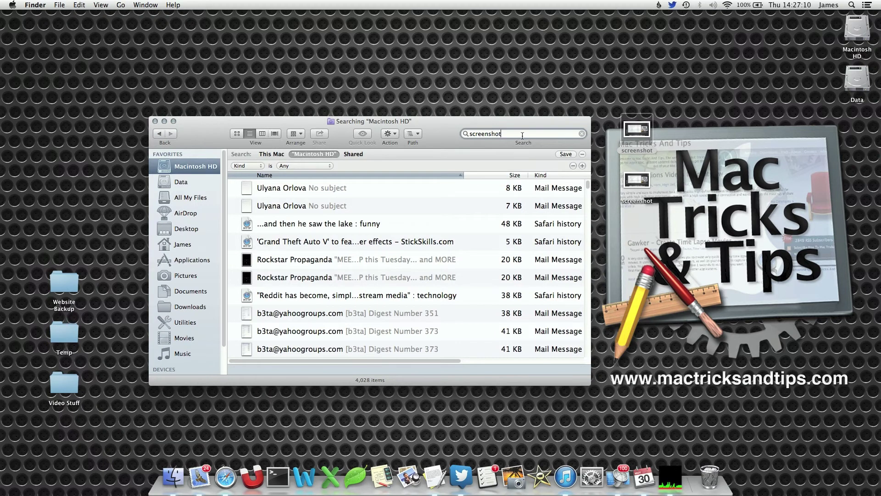
pyautogui.write(' kind')
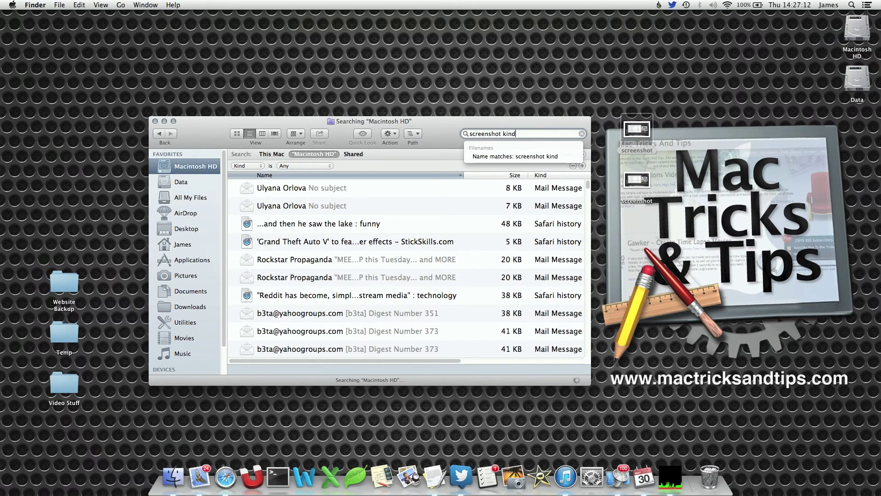
pyautogui.write(':')
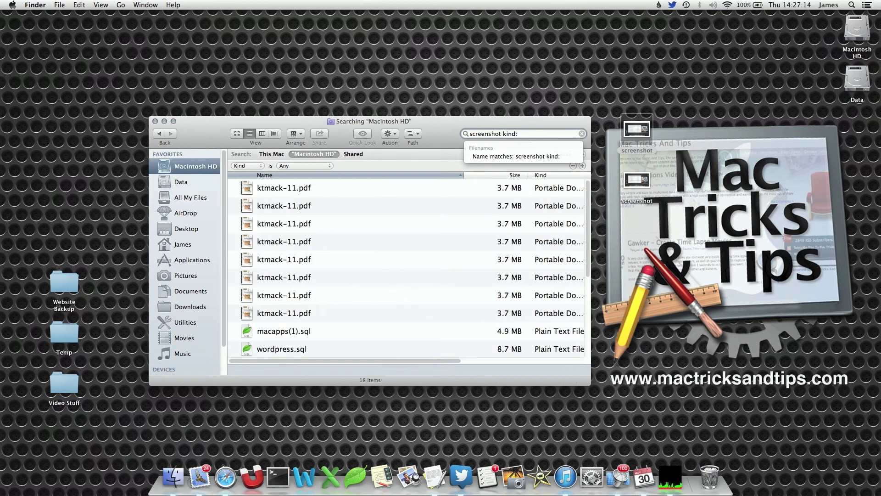
pyautogui.write('jpeg')
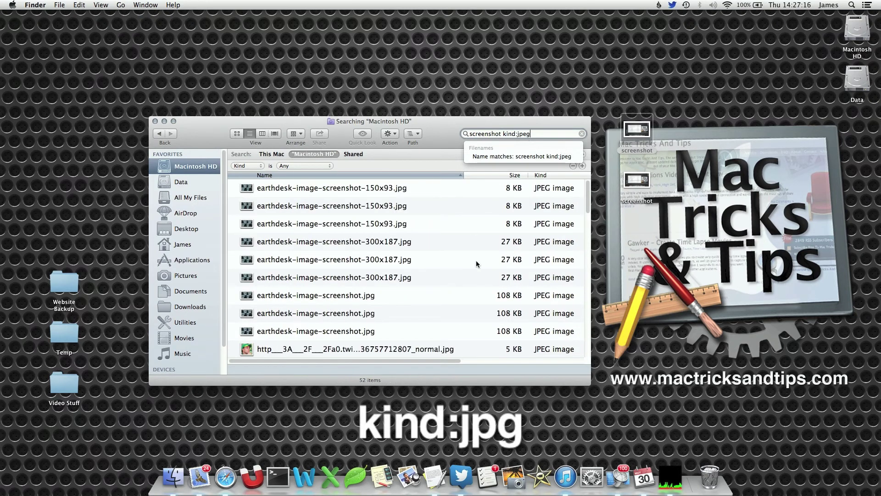
pyautogui.hscroll(2, 476, 260)
pyautogui.scroll(-10, 509, 212)
pyautogui.scroll(-5, 510, 212)
pyautogui.scroll(15, 510, 213)
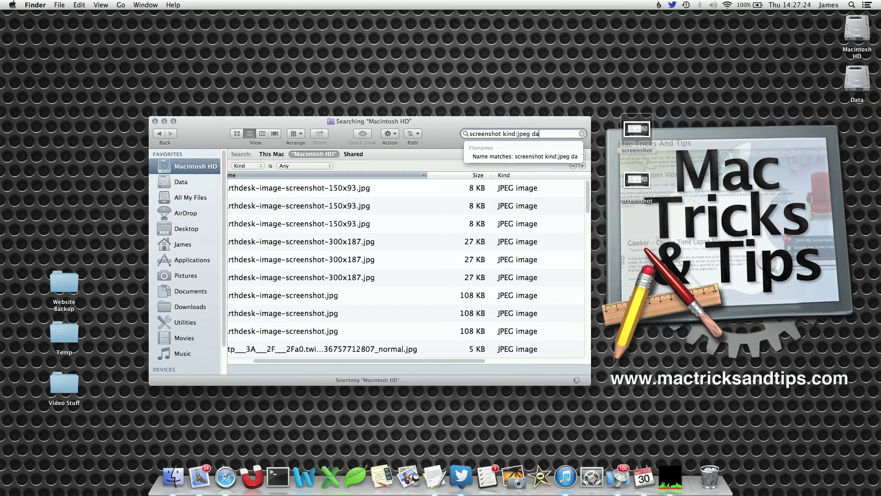
pyautogui.write('date:')
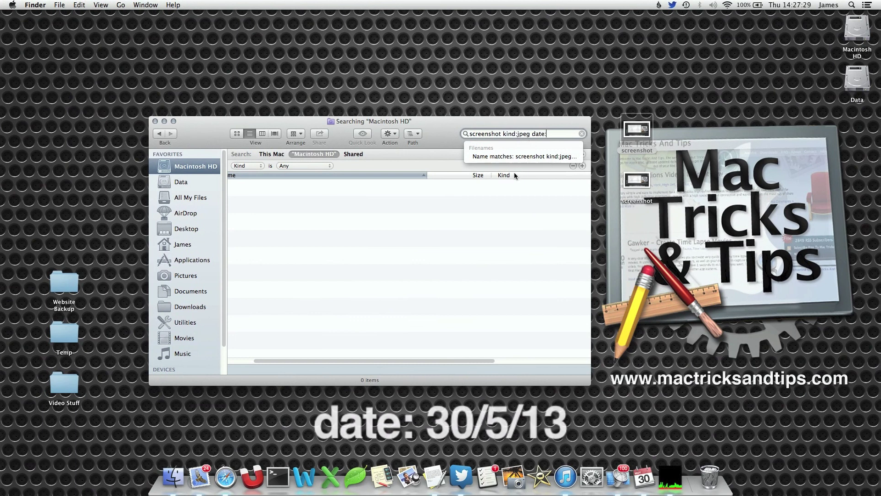
pyautogui.write('30/5/13')
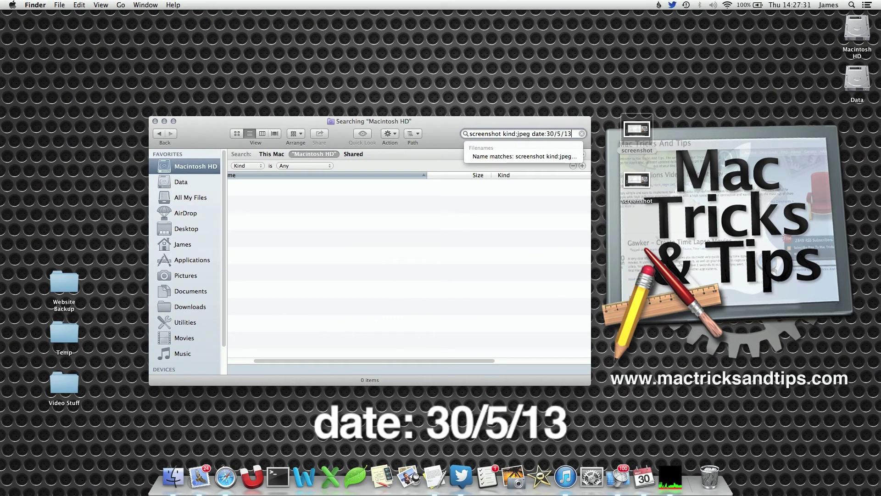
pyautogui.press('Return')
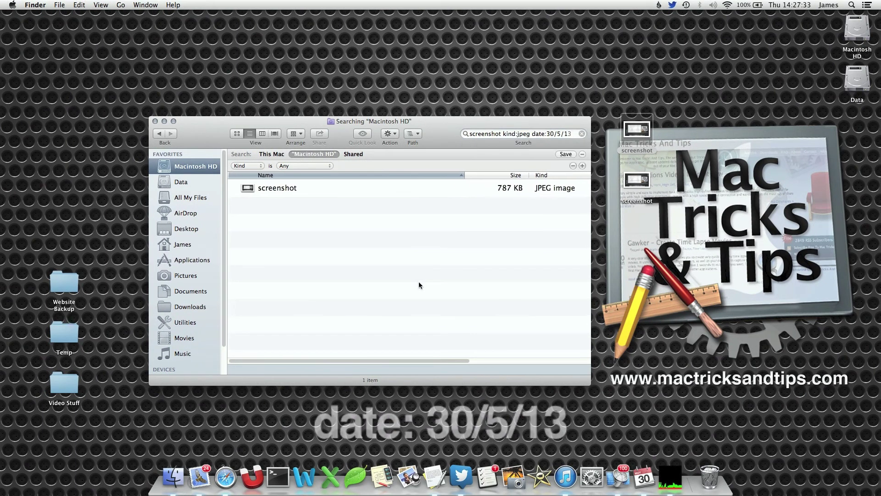
pyautogui.hscroll(5, 298, 194)
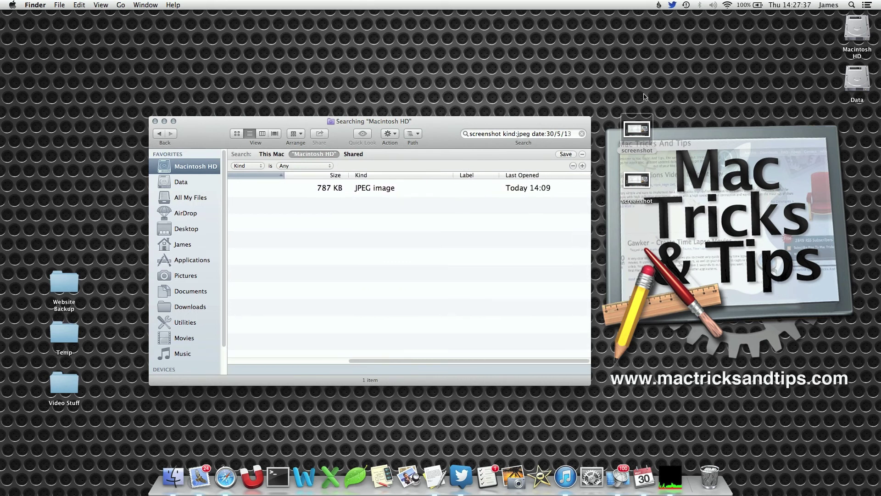
pyautogui.hscroll(-5, 449, 299)
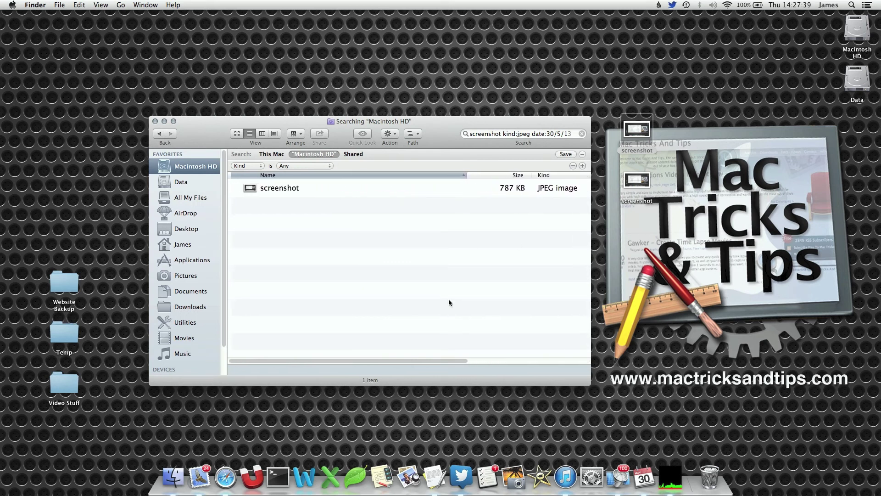
pyautogui.click(462, 177)
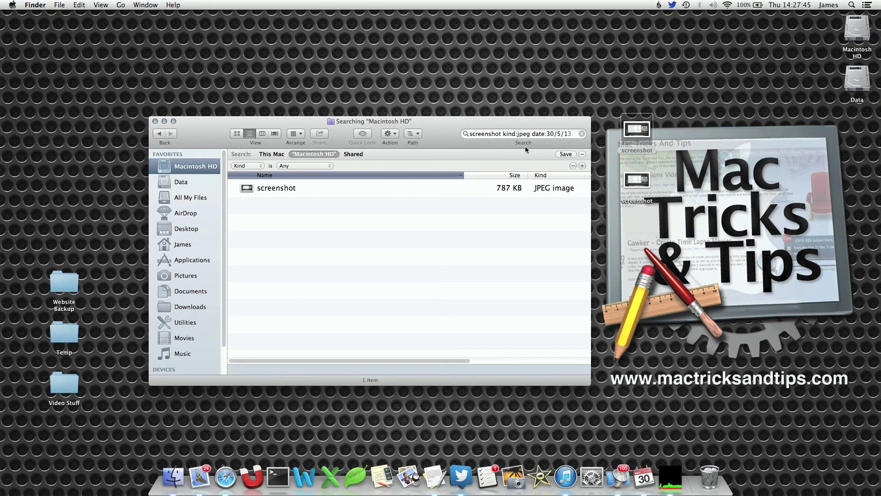
pyautogui.press('super+a')
pyautogui.press('super+c')
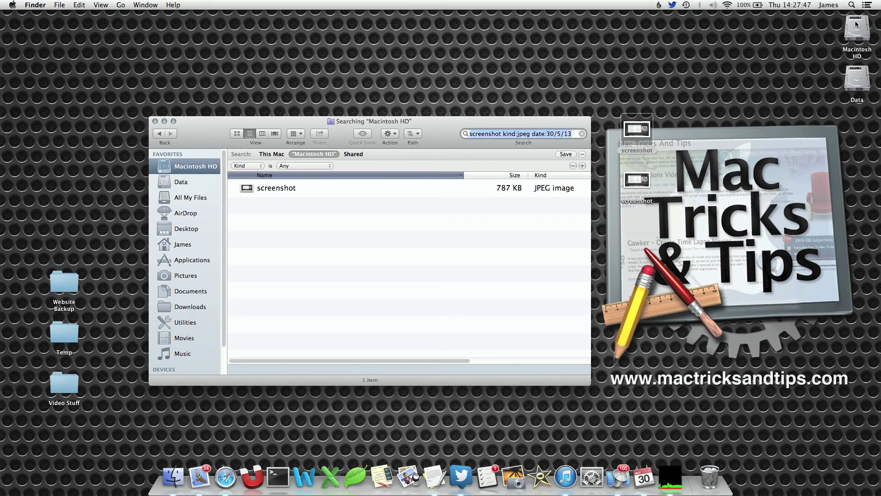
pyautogui.click(851, 6)
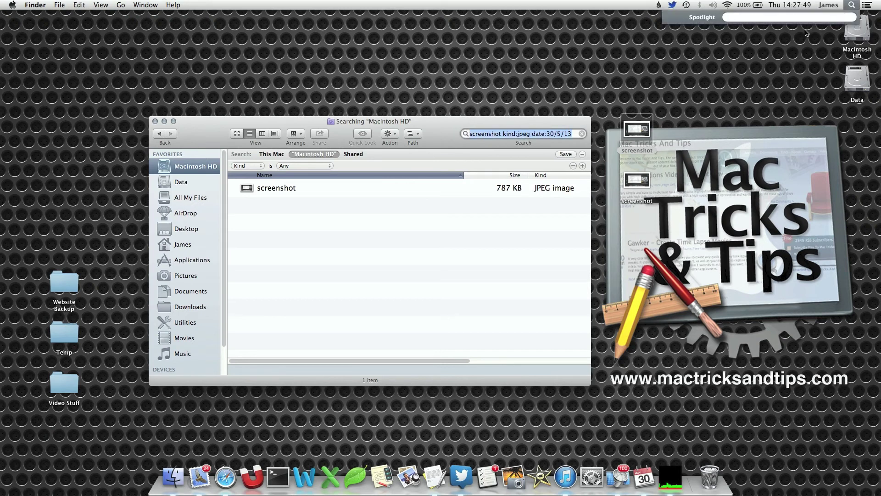
pyautogui.press('super+v')
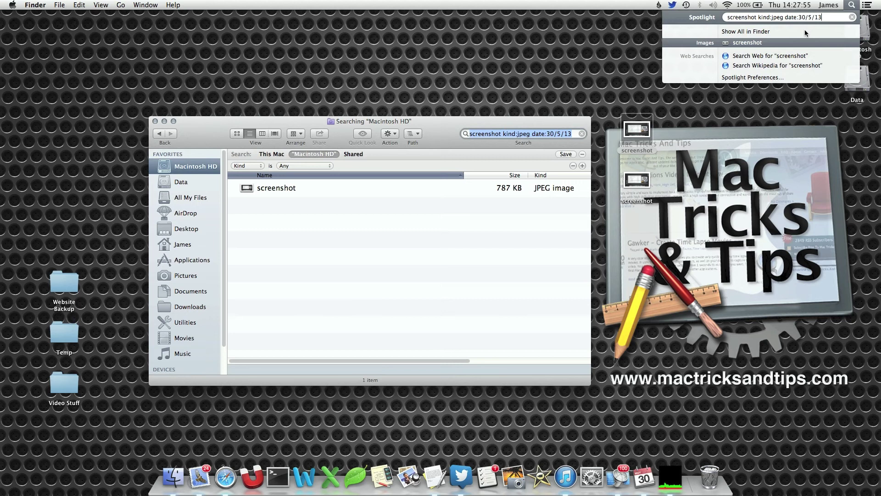
pyautogui.click(444, 139)
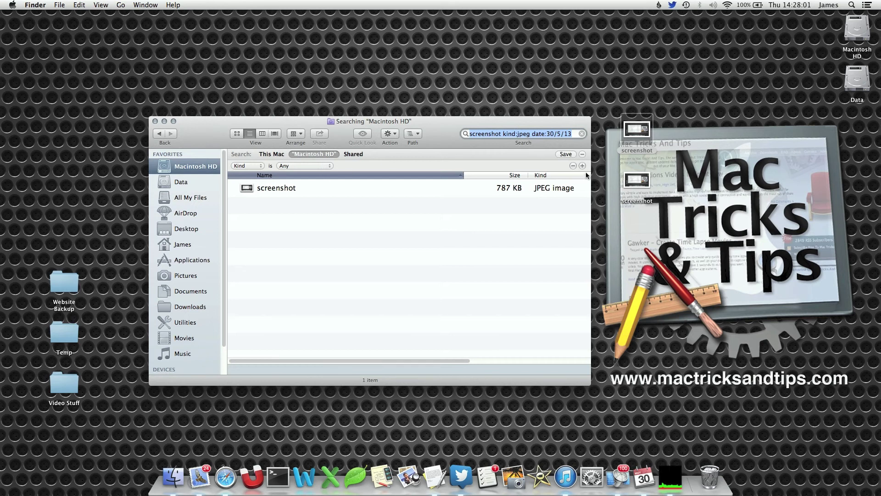
# - Delete 'date:30/5/13' from the query, leaving 'screenshot kind:jpeg'
pyautogui.click(515, 134)
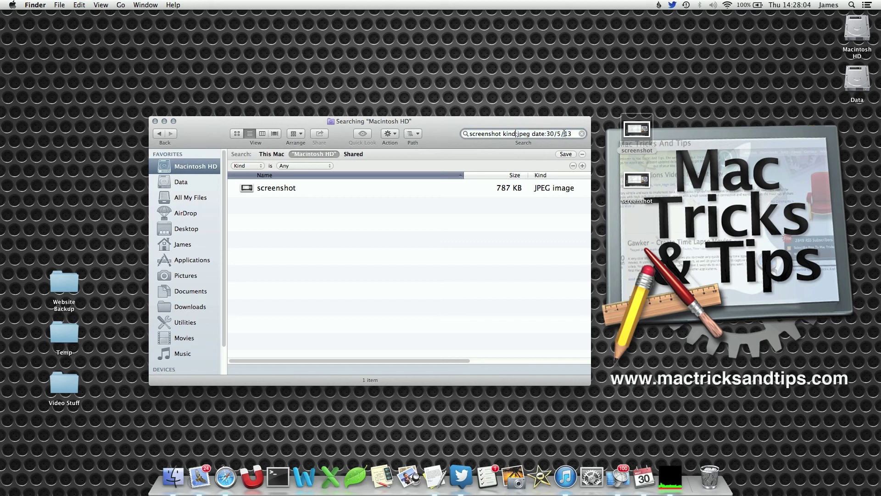
pyautogui.moveTo(577, 134); pyautogui.dragTo(538, 135)
pyautogui.press('BackSpace')
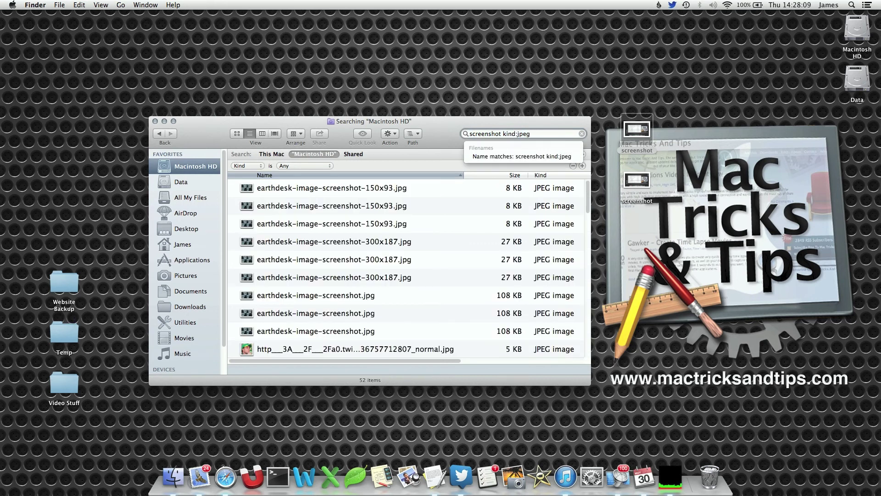